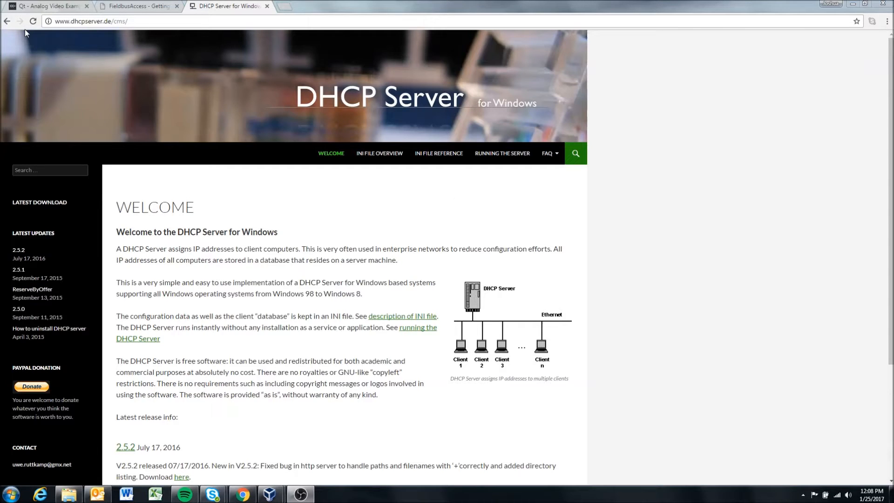
Step: Open the IP Address Configuration article from the Operating Systems section of the CrossControl Knowledge Base
click(53, 8)
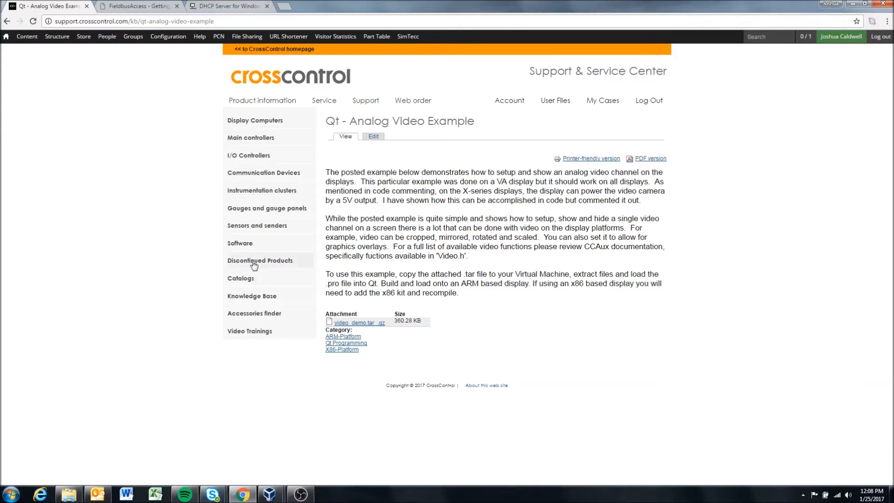
click(261, 301)
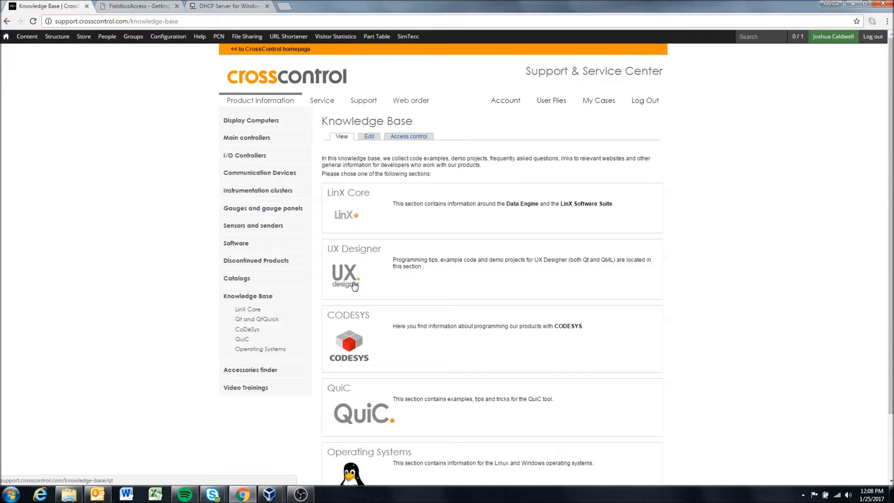
scroll(352, 437, down, 2)
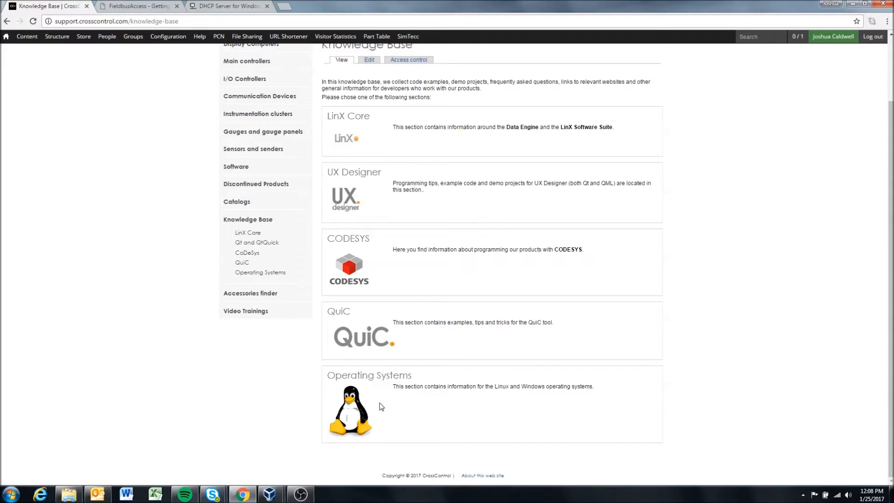
click(355, 412)
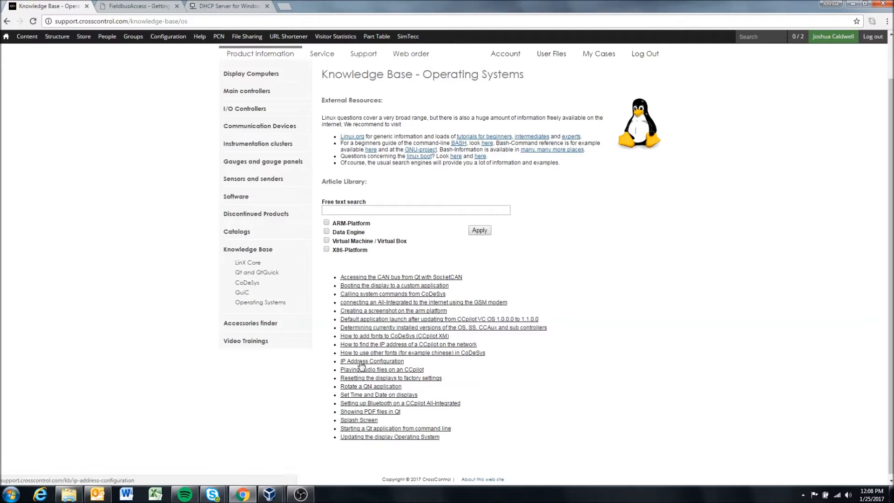
click(371, 362)
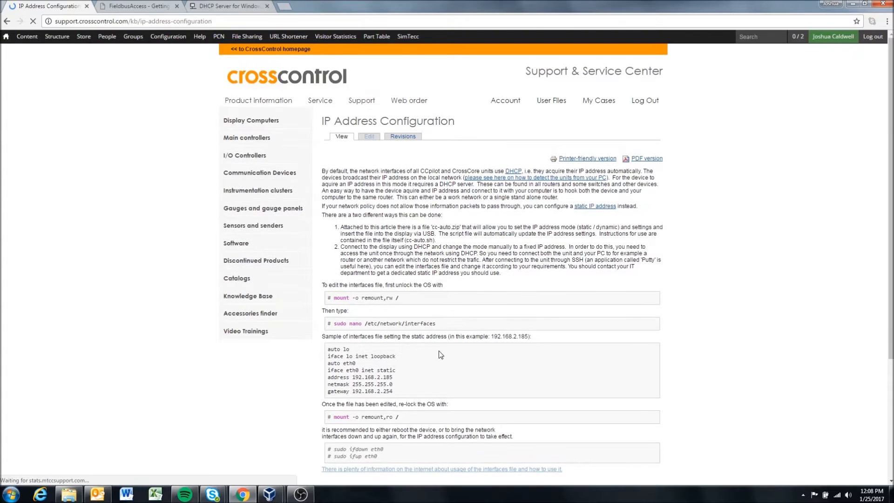
Step: Review the article's commands for editing the interfaces file and its section on resetting the IP address to DHCP with USB
drag(331, 298, 432, 299)
scroll(404, 318, down, 1)
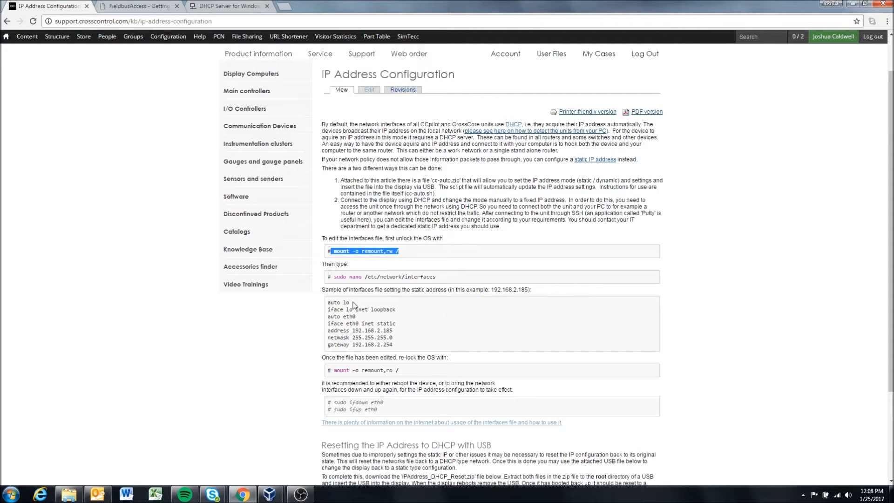
scroll(388, 328, down, 3)
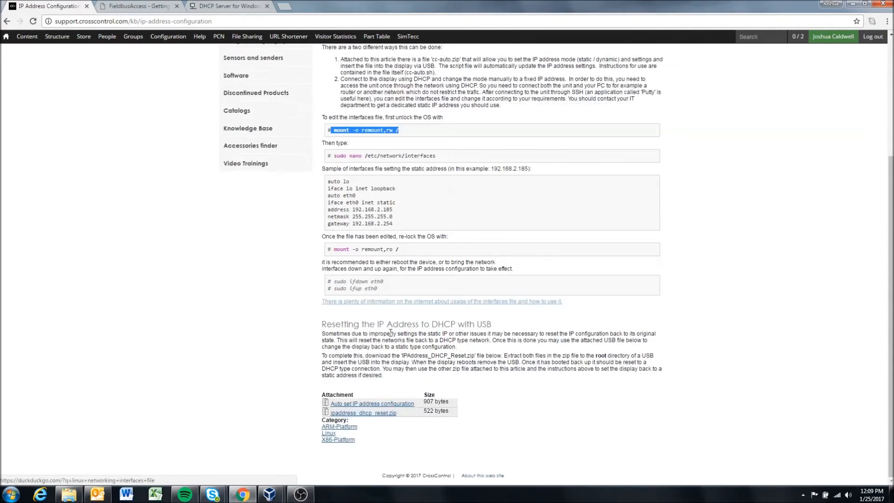
drag(326, 324, 423, 324)
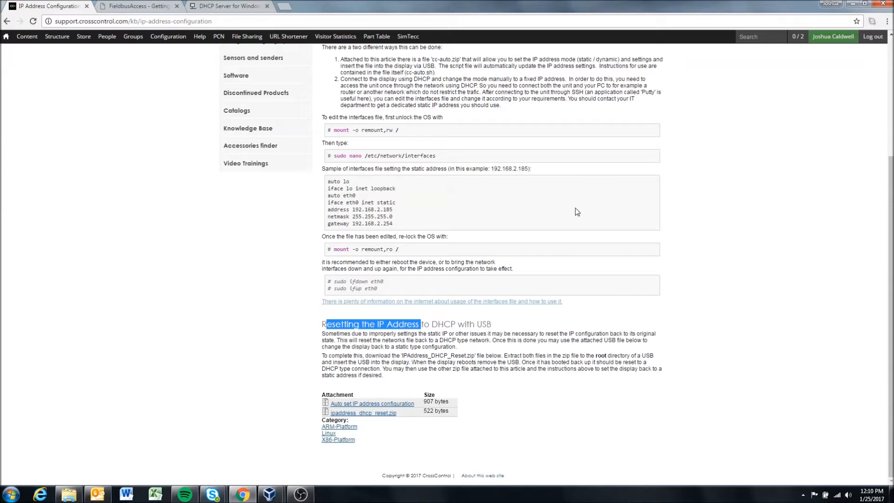
click(541, 332)
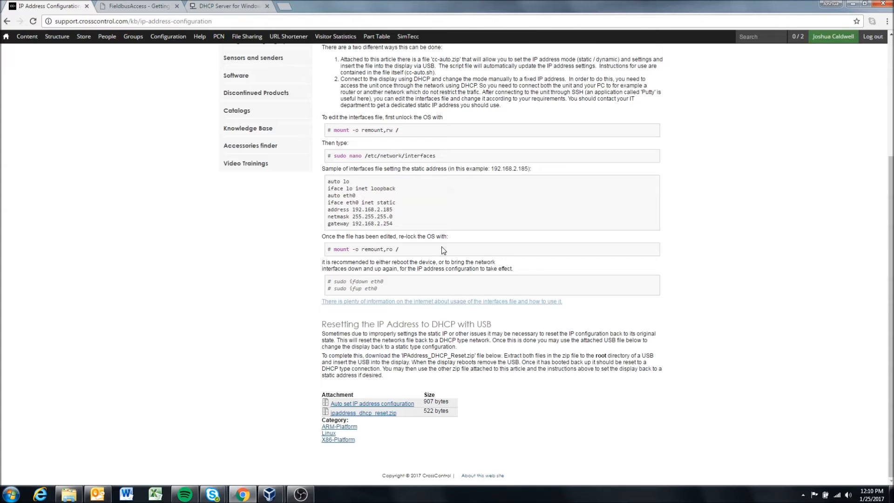
scroll(426, 191, up, 1)
scroll(426, 191, up, 3)
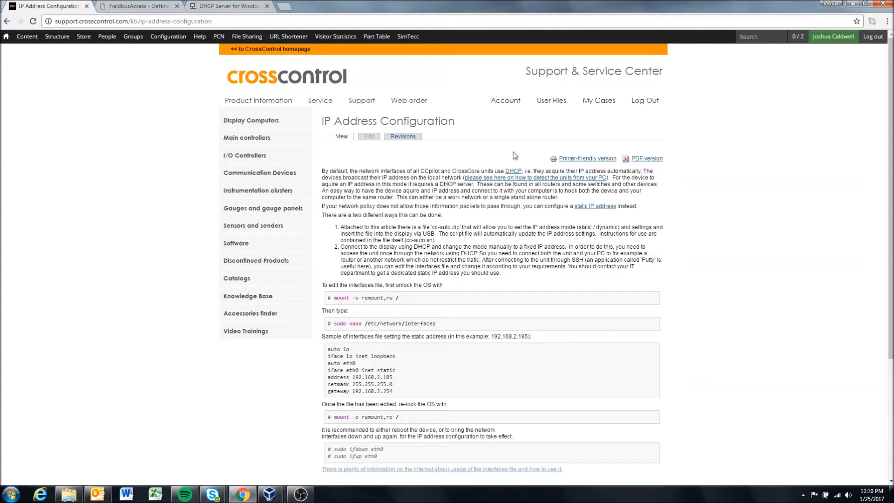
Step: Open the list of available downloads on the DHCP Server for Windows website
click(238, 6)
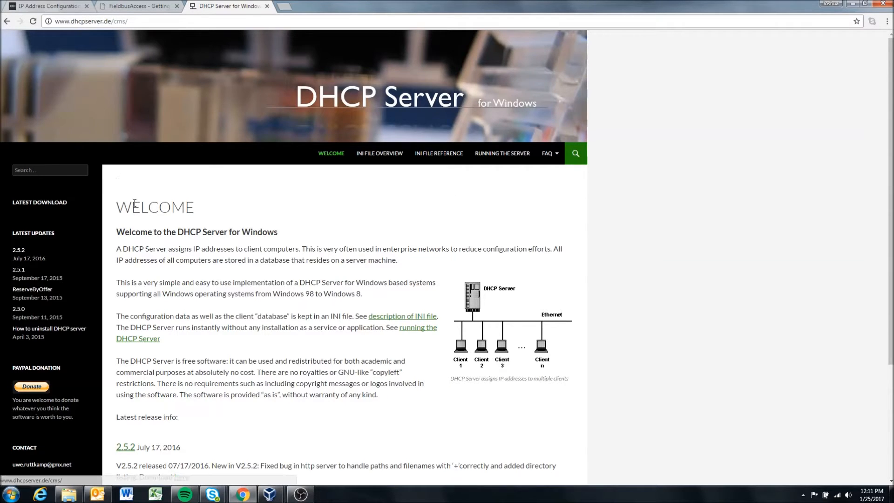
scroll(98, 252, down, 3)
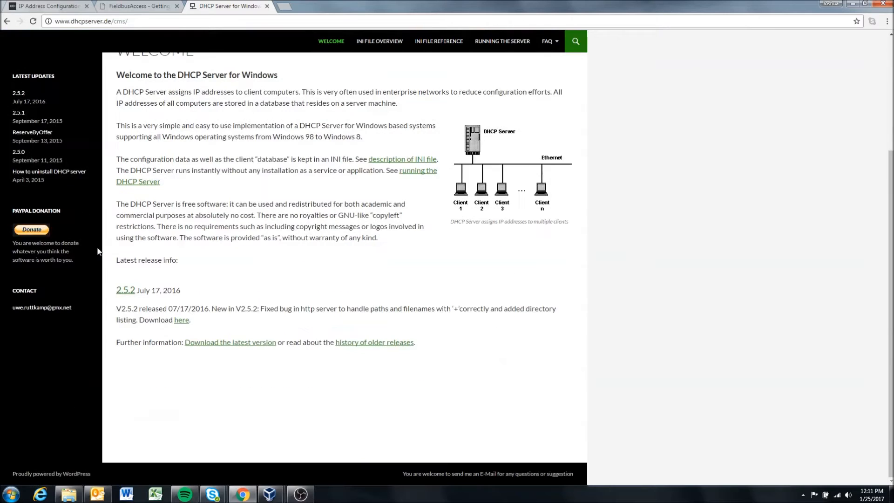
click(226, 344)
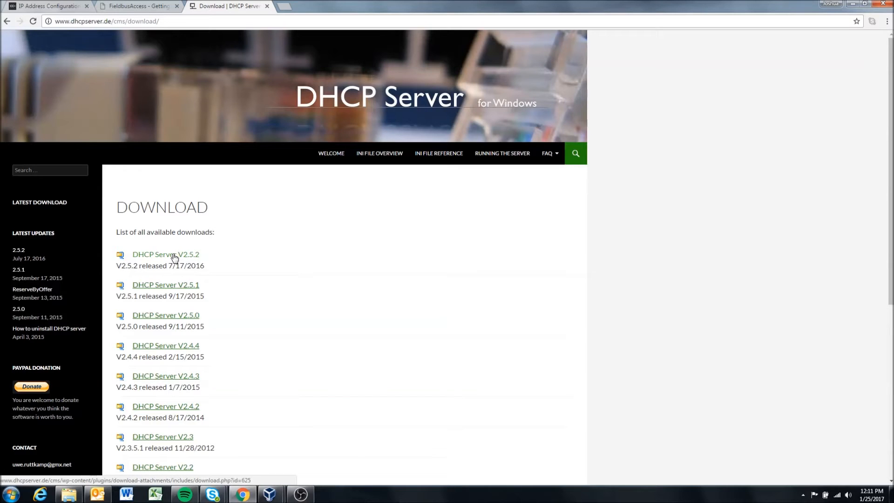
Step: Search Google for "opendhcp" in a new browser tab, and return to the DHCP Server download page
click(285, 6)
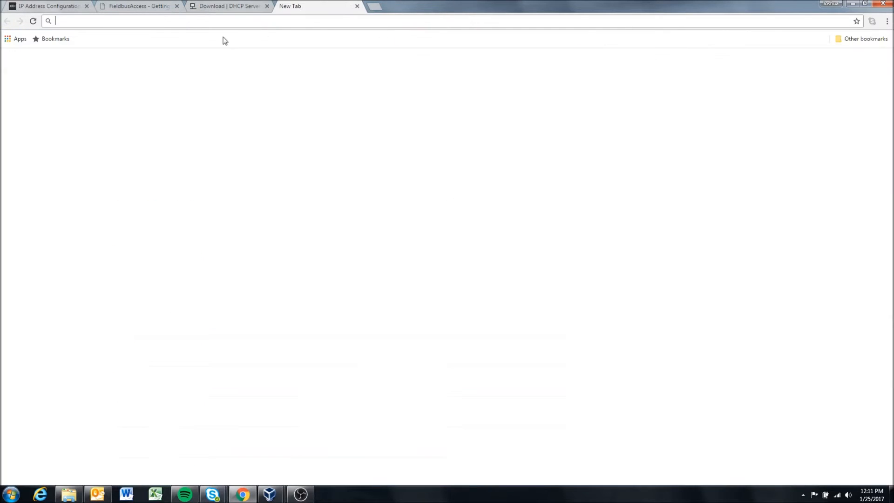
text(ope)
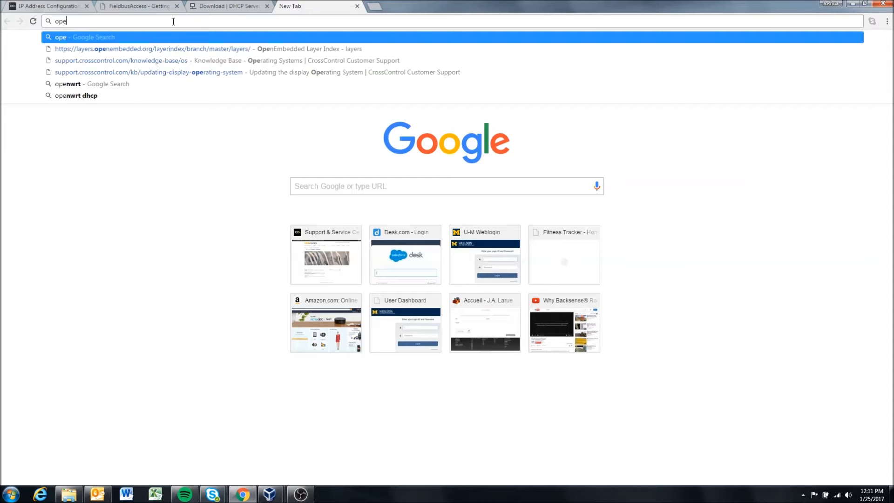
text(ndhcp)
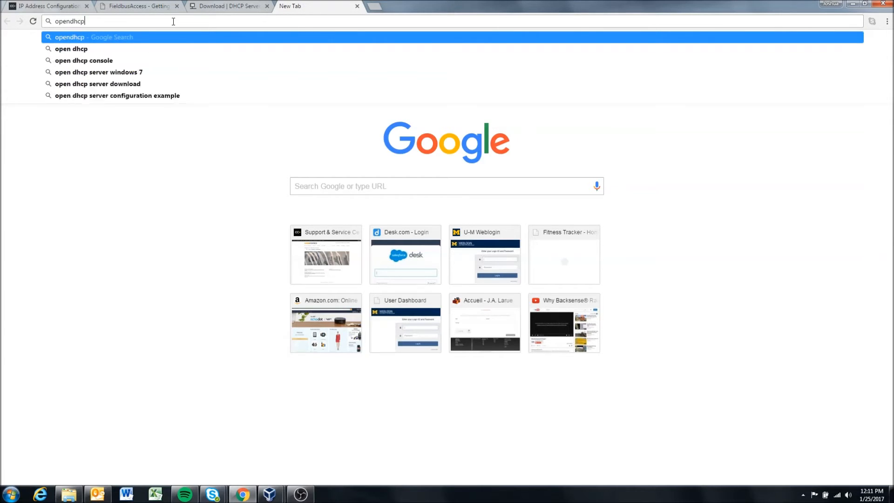
key(Return)
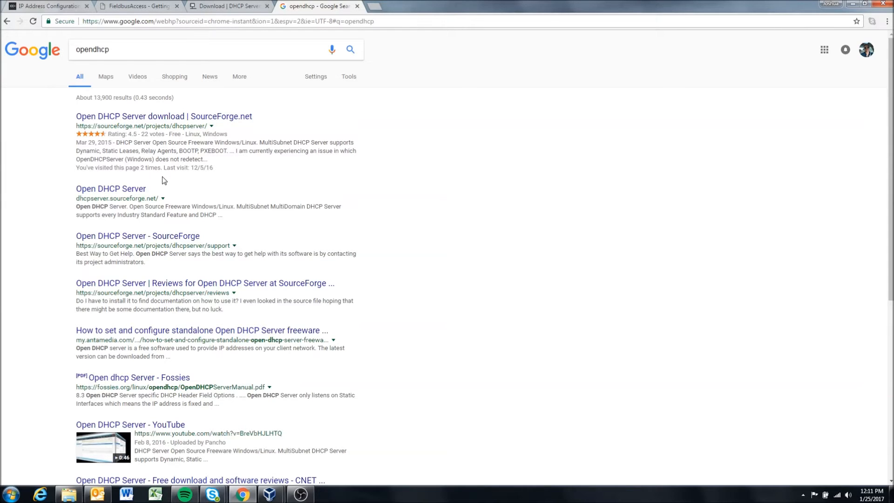
click(233, 6)
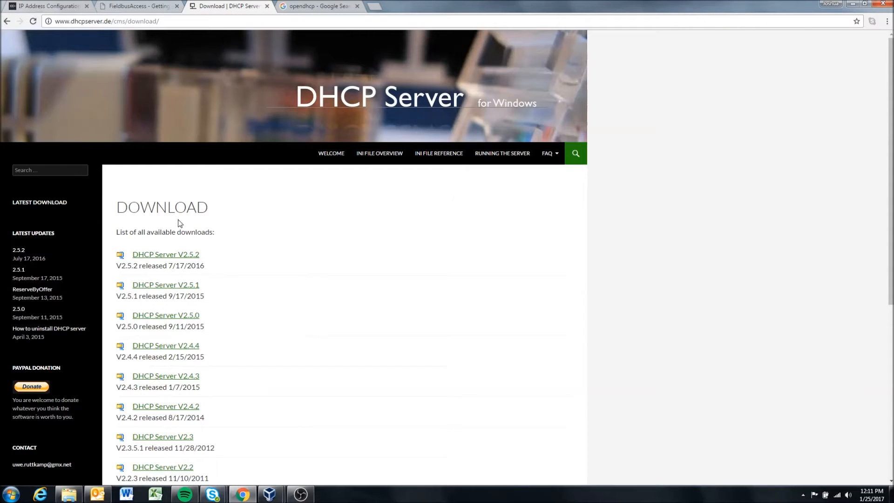
Step: Switch to Windows Explorer and open the DHCP folder under Computer Applications in the Apps library
click(69, 495)
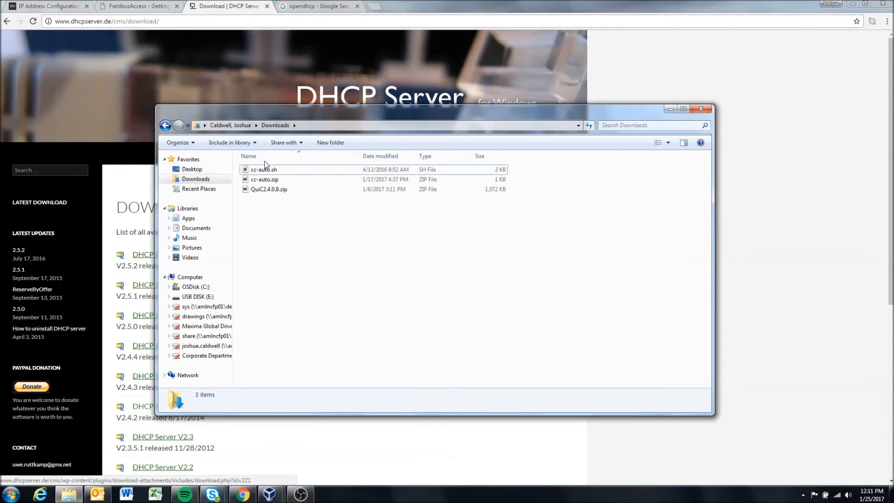
click(187, 221)
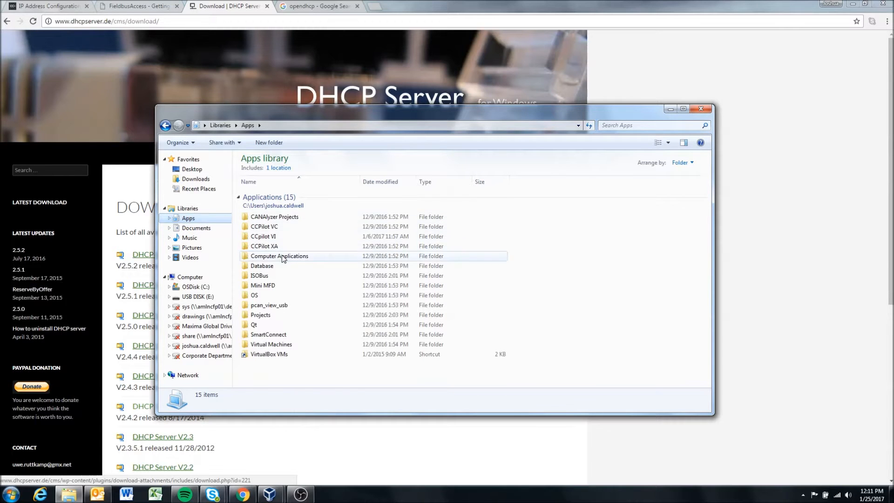
double_click(274, 256)
double_click(261, 196)
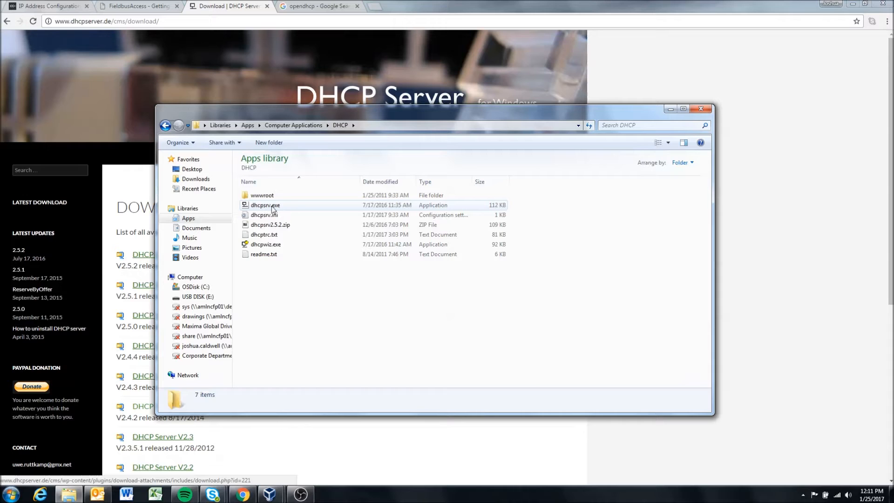
mouse_move(270, 208)
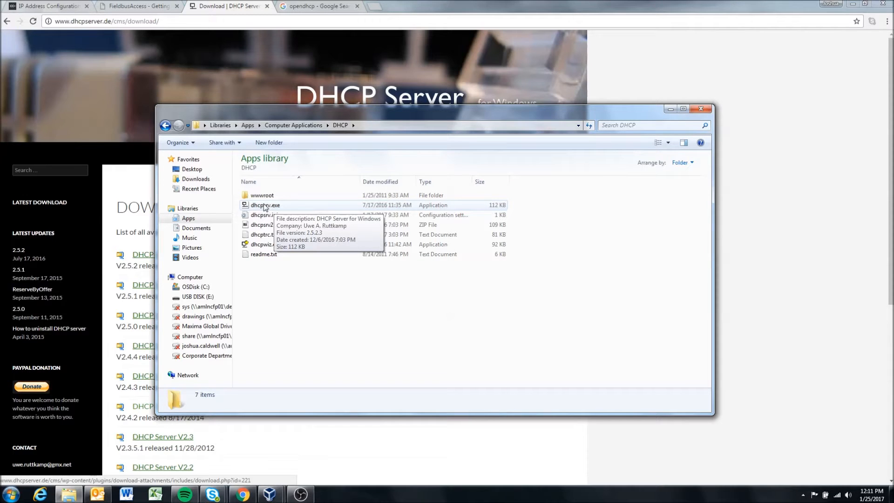
Step: Minimize the browser, locate the DHCP desktop shortcut and its dhcpwiz.exe file in the DHCP folder, and close the folder window
click(853, 3)
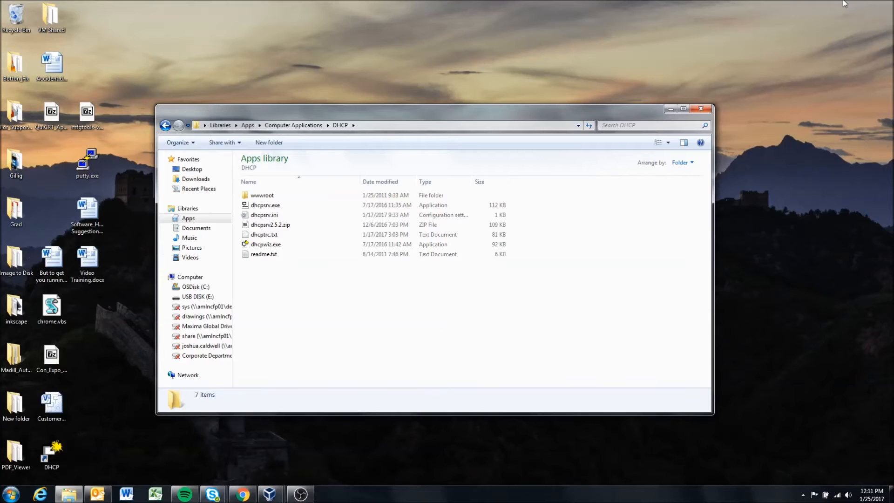
click(51, 454)
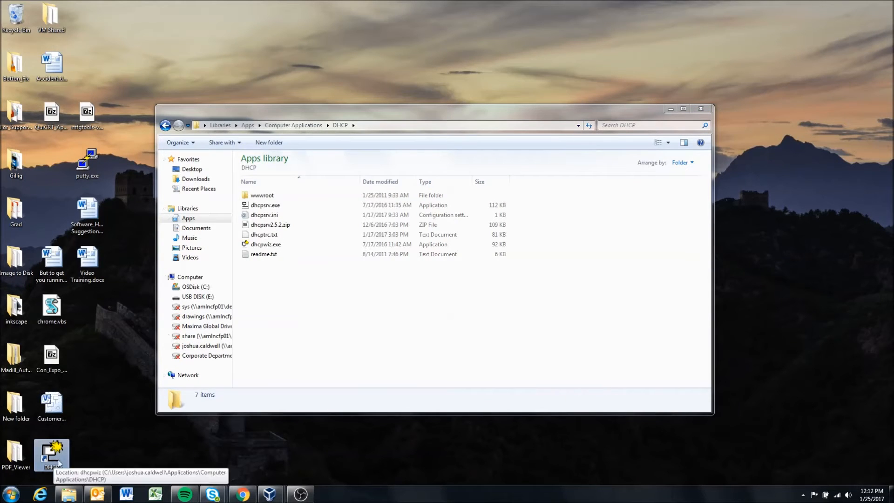
click(103, 458)
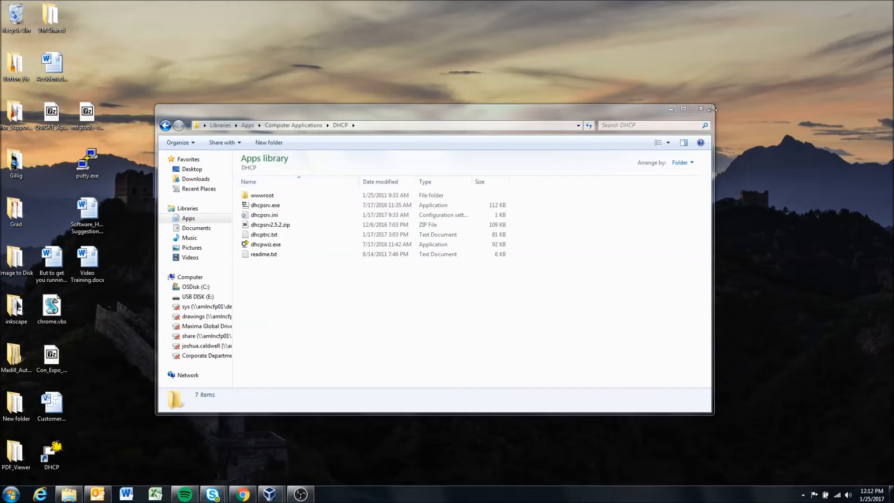
click(256, 246)
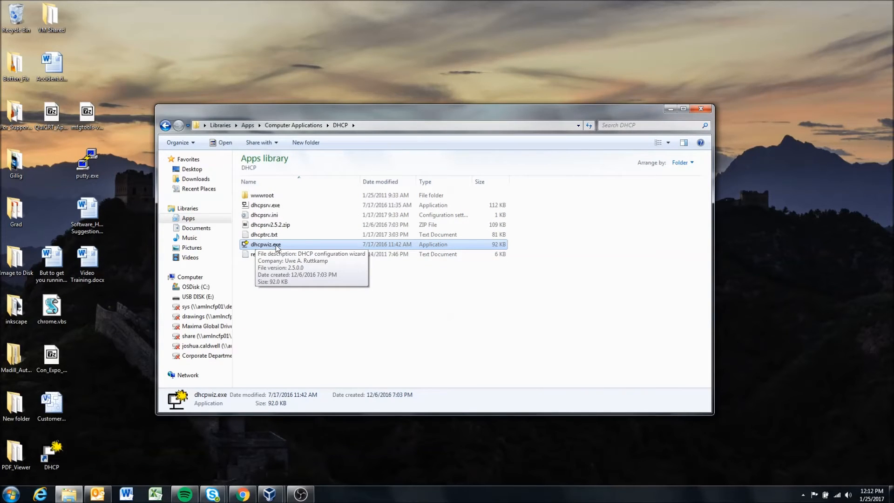
click(701, 108)
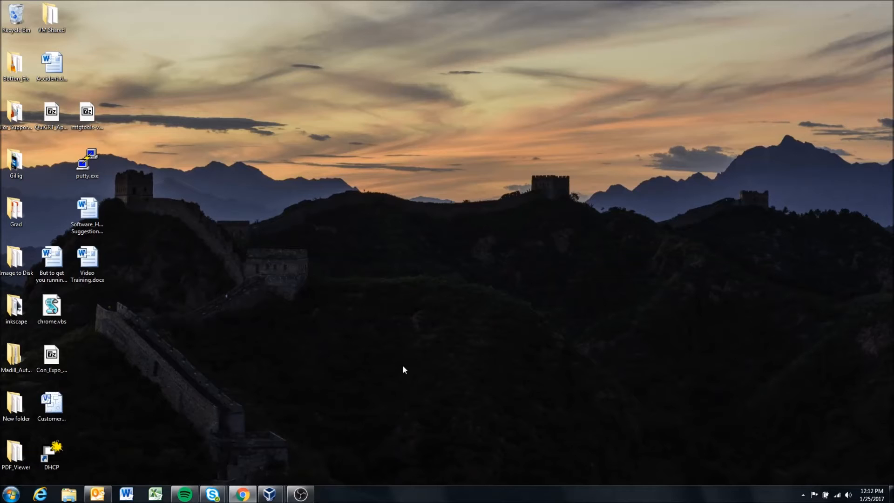
Step: Open the Control Panel's Network and Sharing Center and go to its adapter settings
click(11, 494)
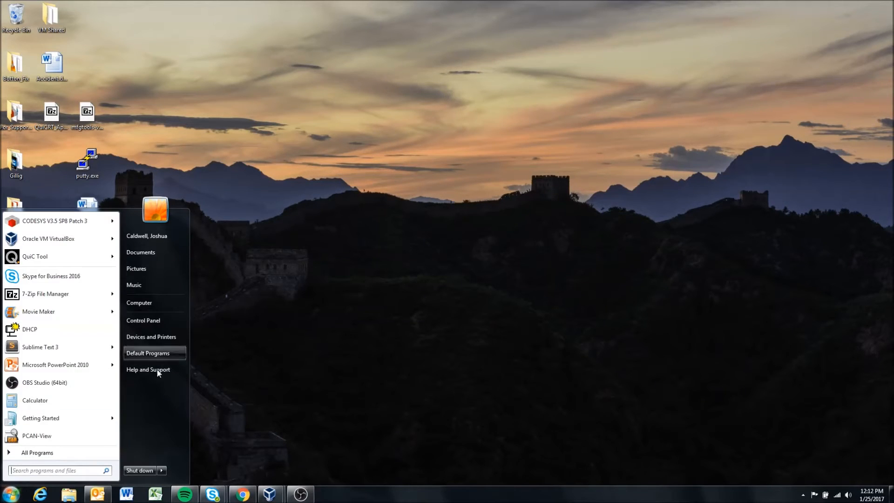
click(155, 322)
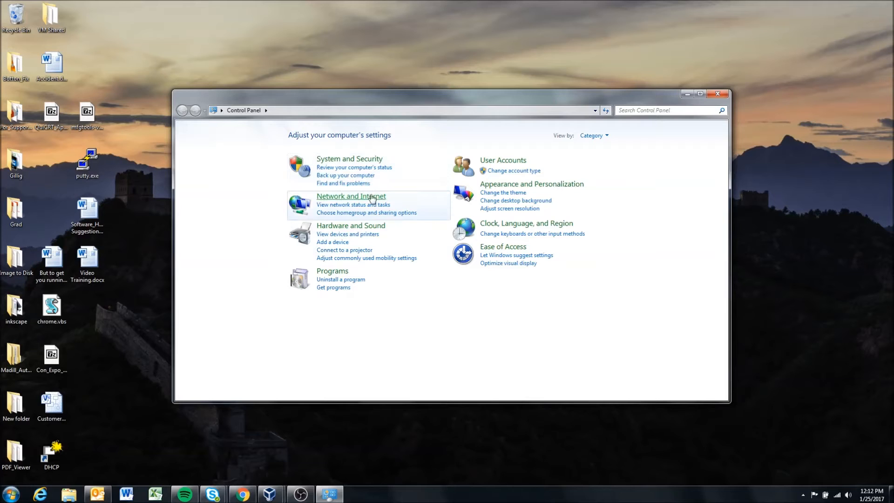
click(337, 198)
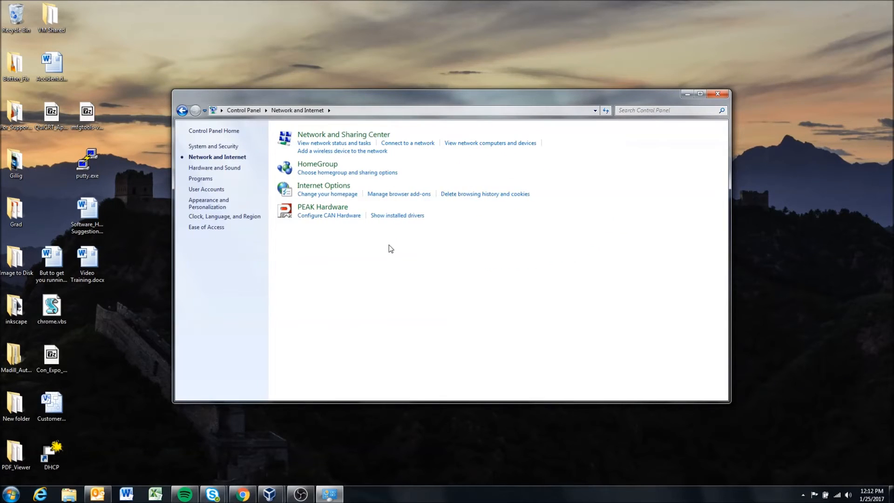
click(326, 147)
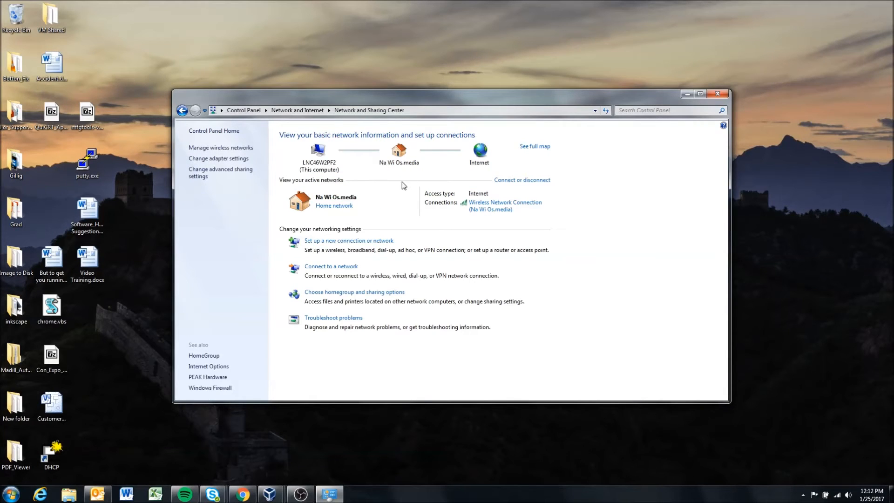
click(182, 114)
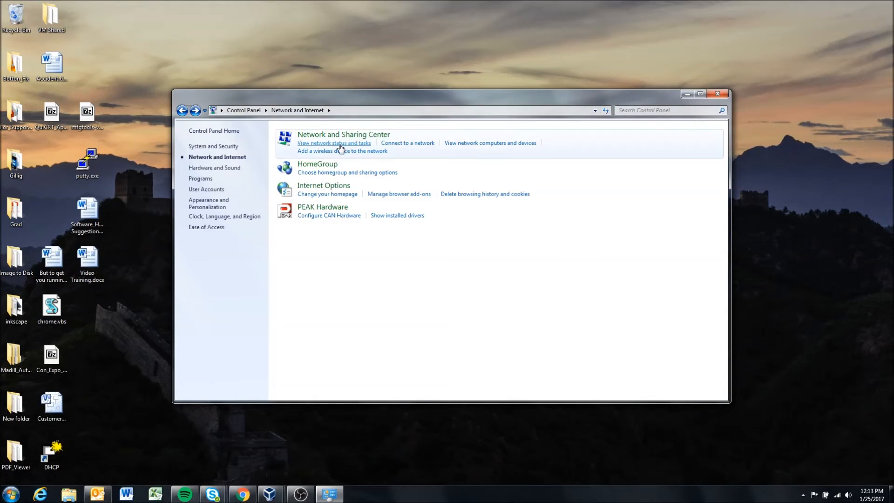
click(343, 147)
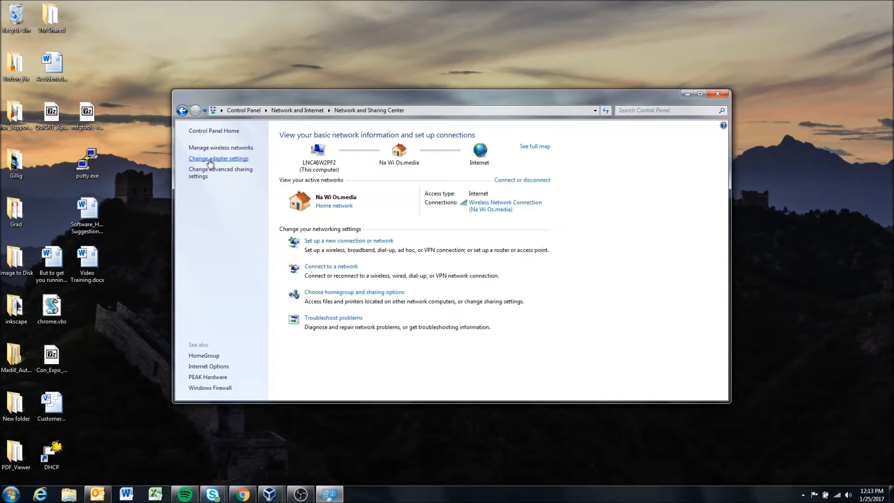
click(210, 160)
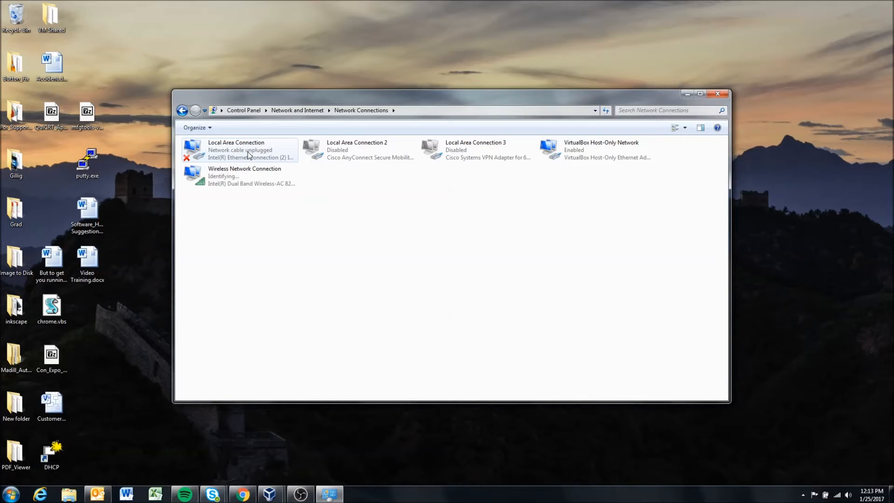
Step: Configure the Local Area Connection's IPv4 properties with static IP address 192.168.0.1 and subnet mask 255.255.255.0
click(248, 155)
right_click(240, 155)
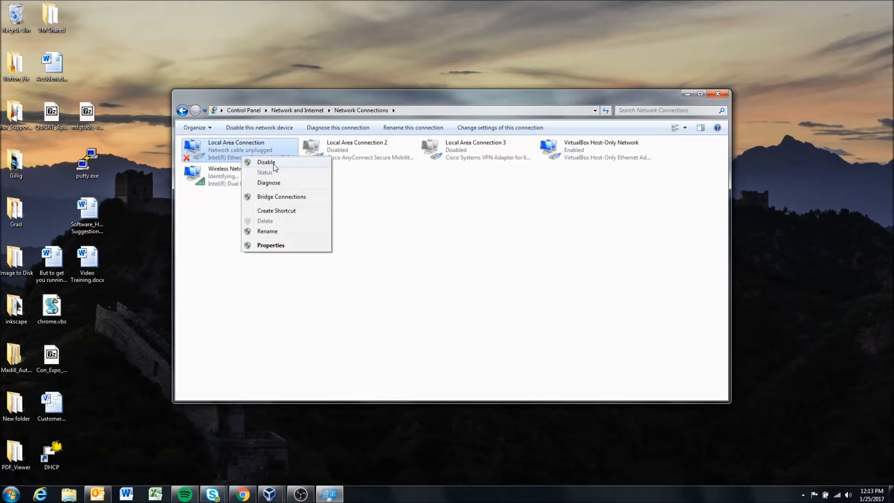
click(231, 161)
right_click(231, 161)
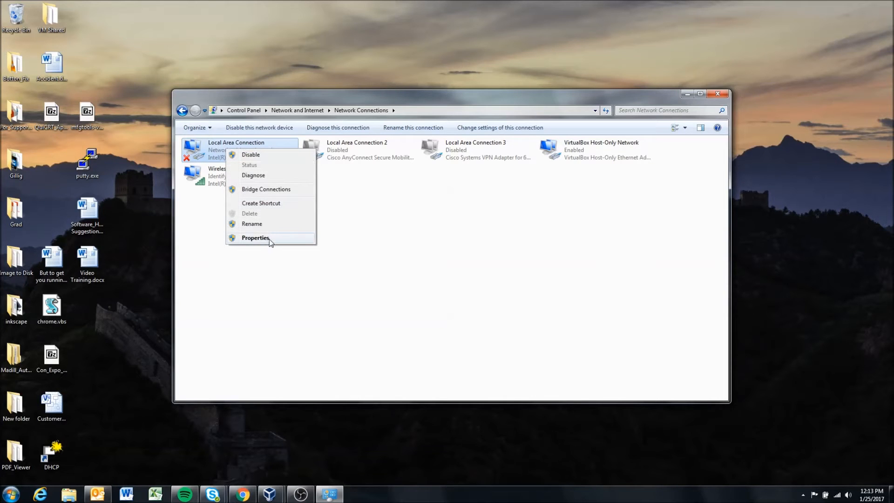
click(251, 238)
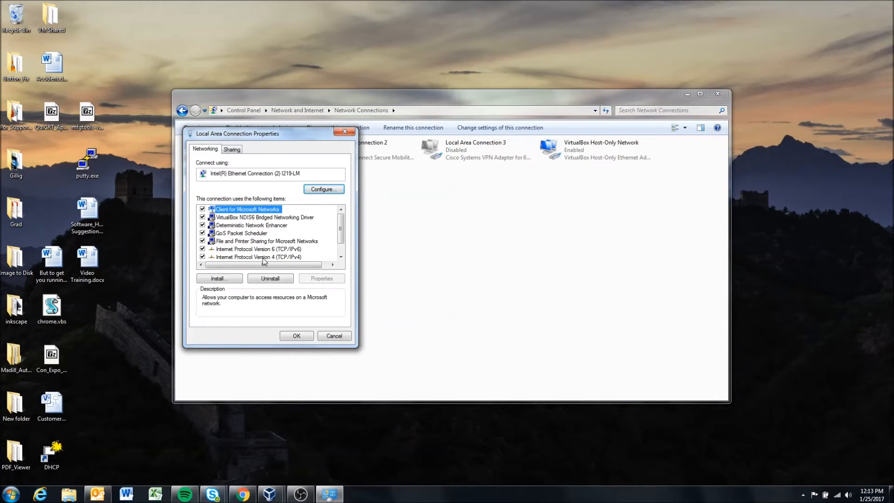
click(264, 259)
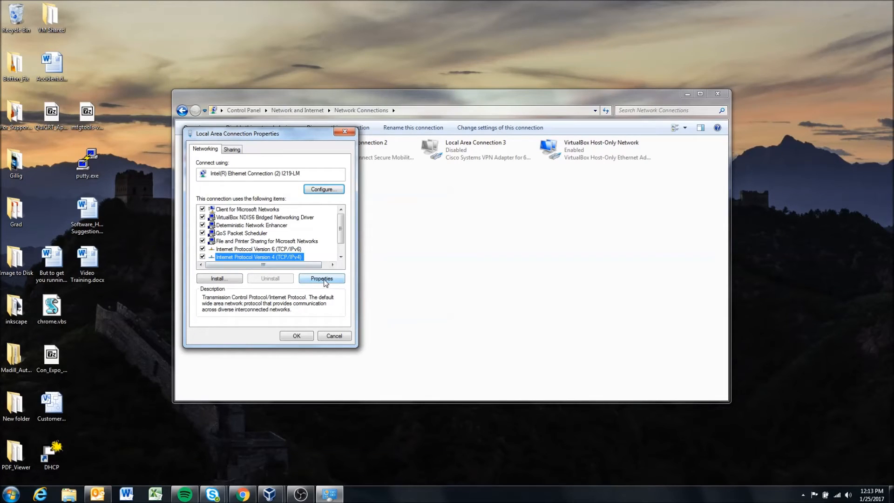
click(324, 279)
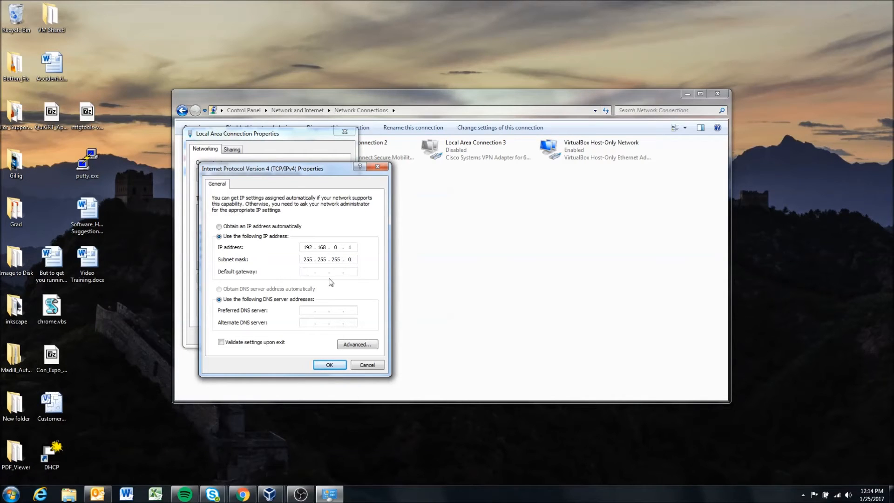
click(338, 364)
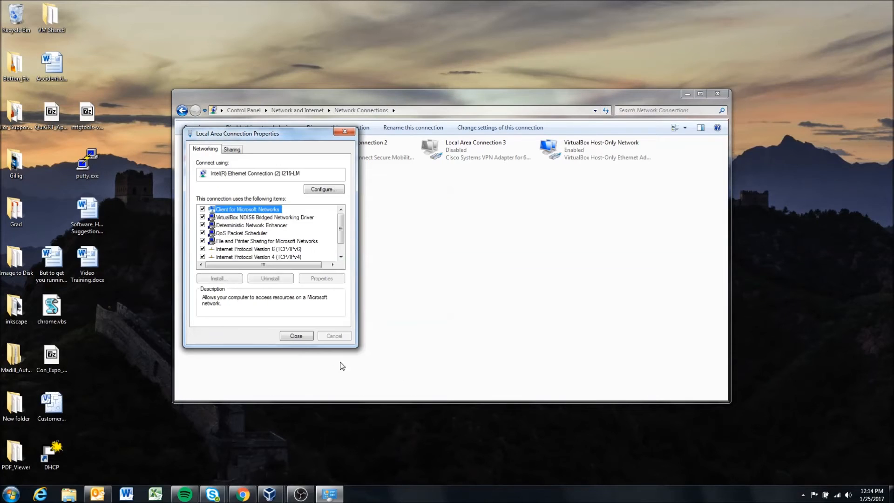
Step: Close the connection properties and the Network Connections window, and start the DHCP configuration wizard from the desktop
click(297, 335)
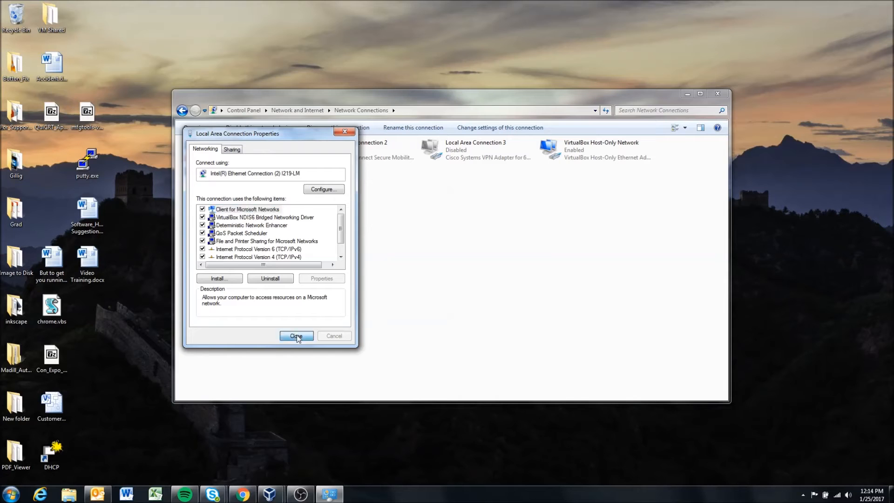
click(718, 93)
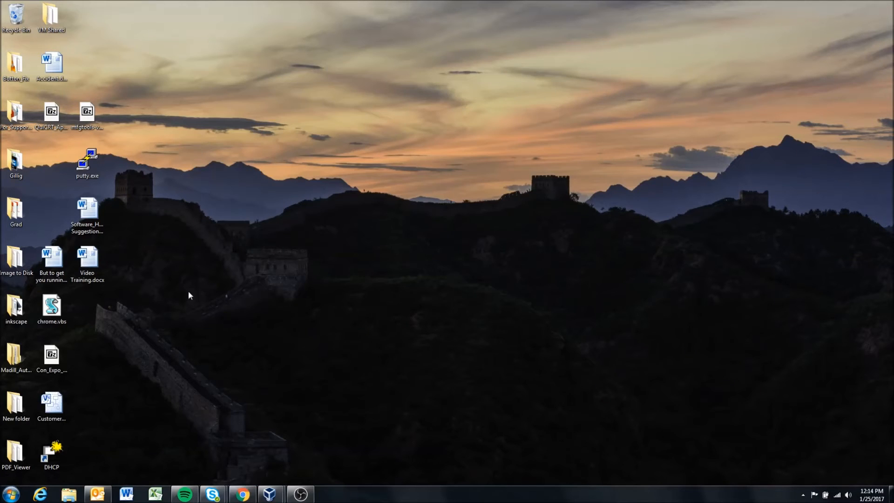
double_click(52, 450)
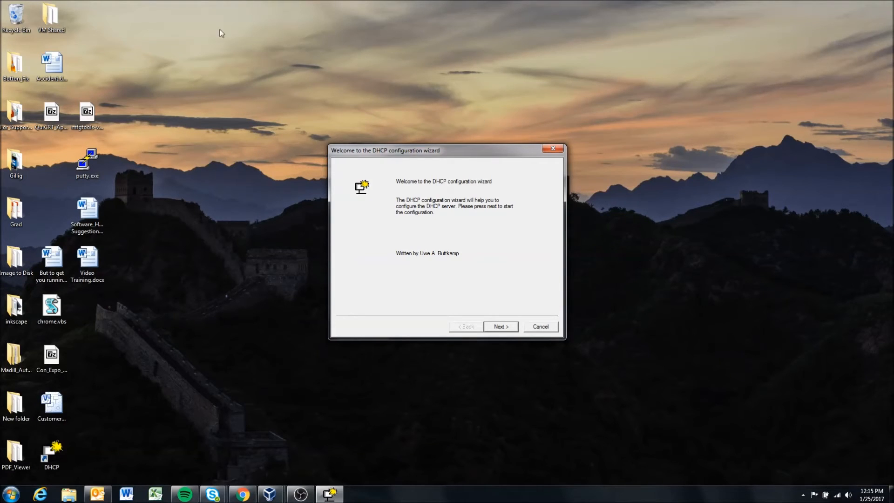
Step: Check the Local Area Connection's status in the Control Panel's adapter settings and close the window
click(10, 493)
click(159, 315)
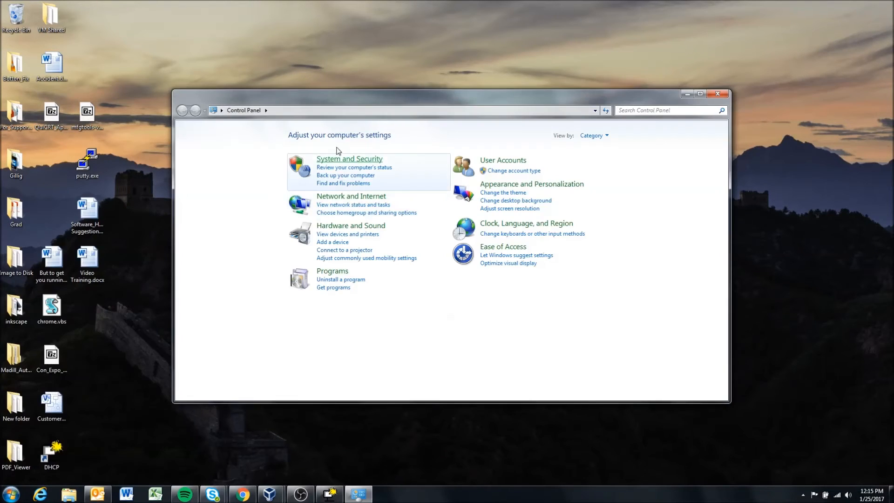
click(345, 197)
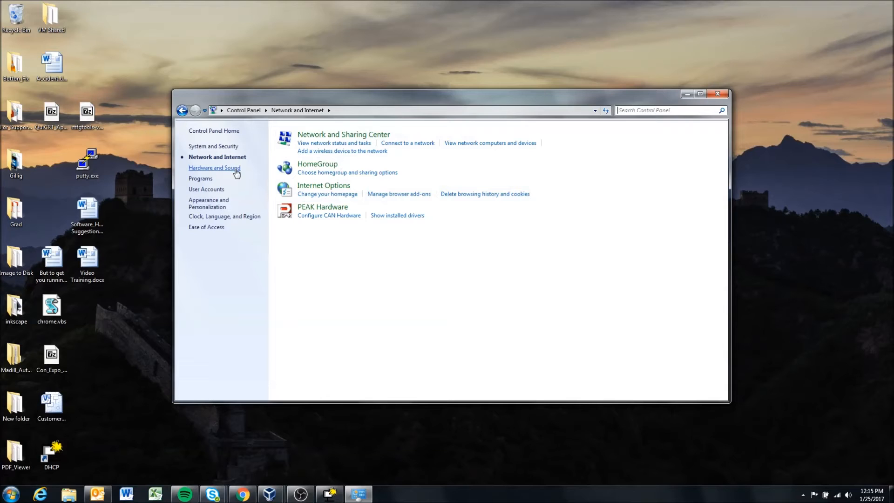
click(326, 134)
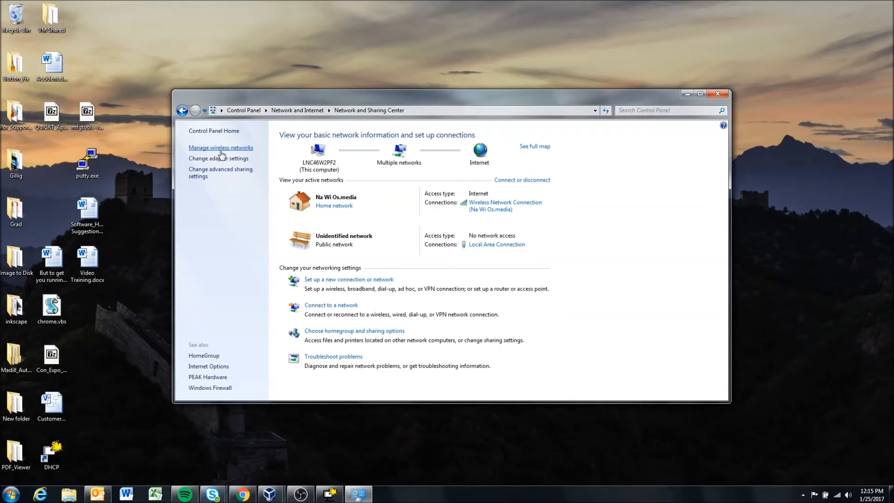
click(220, 158)
click(198, 156)
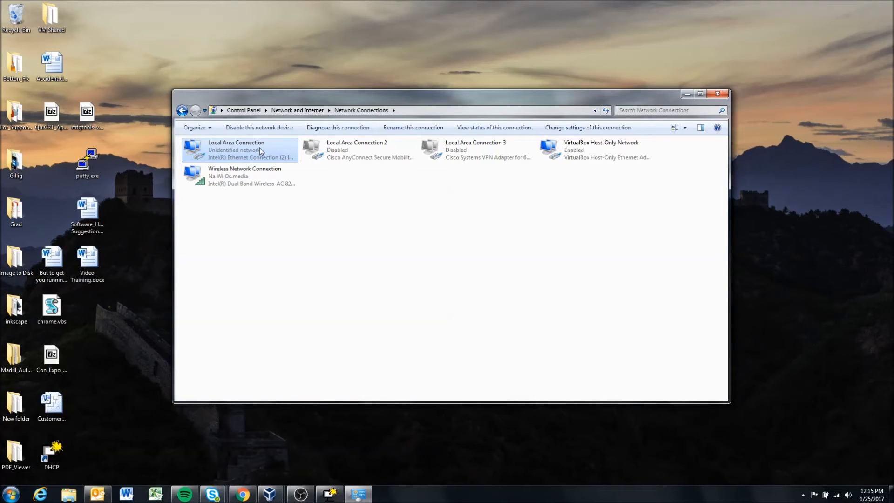
click(726, 96)
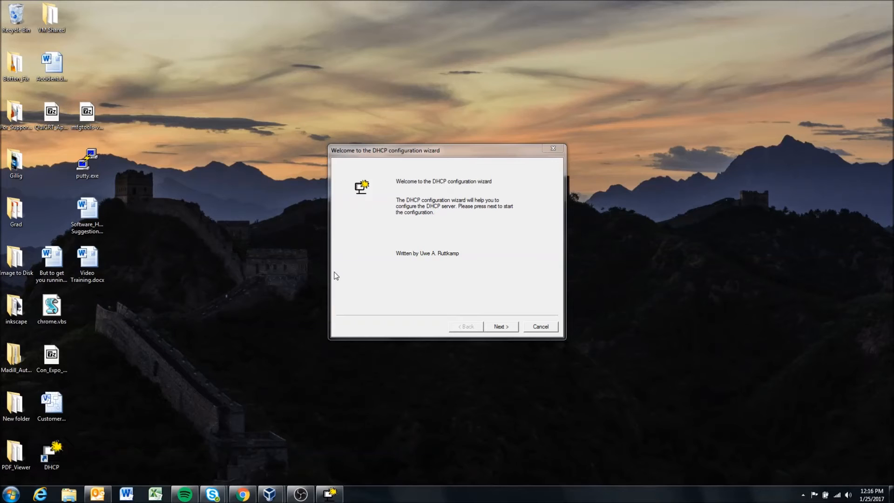
Step: Choose Local Area Connection as the network card for the DHCP server and leave HTTP, TFTP and DNS disabled
click(501, 327)
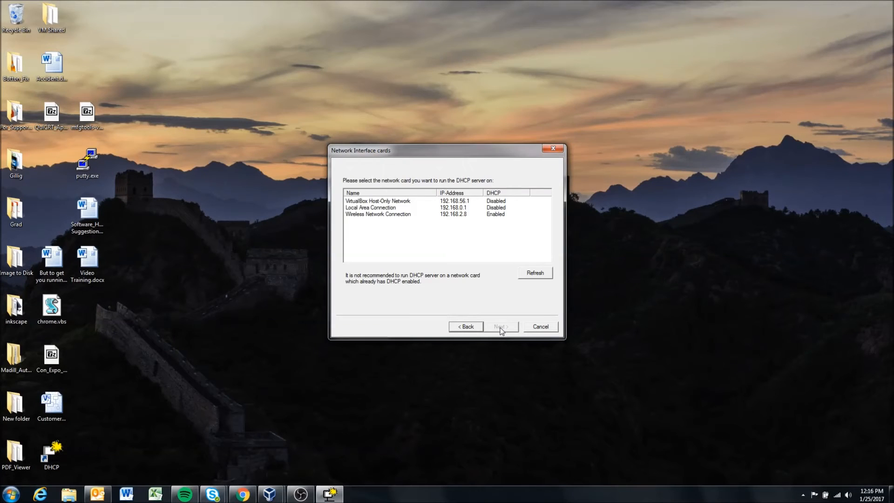
click(380, 201)
click(380, 208)
click(382, 214)
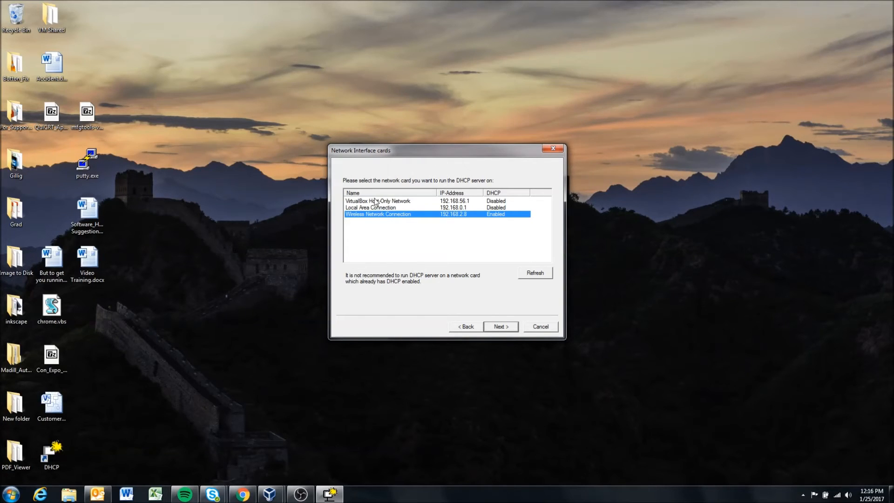
click(378, 208)
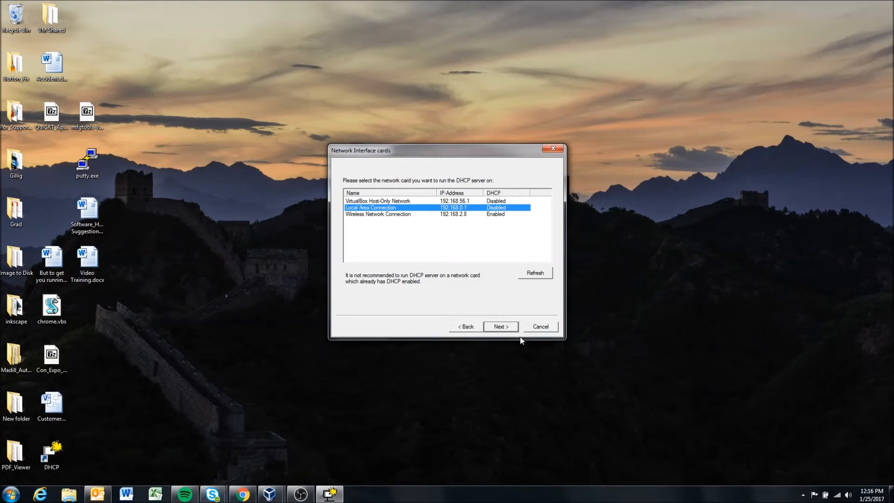
click(508, 327)
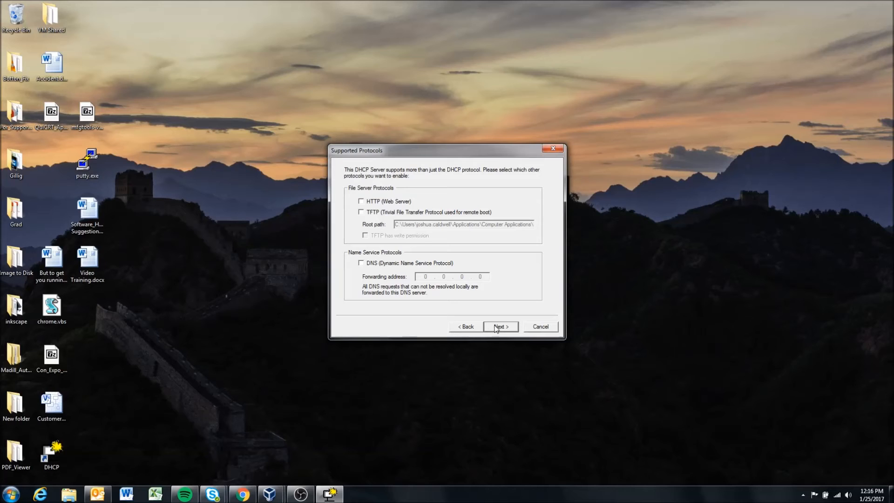
click(496, 327)
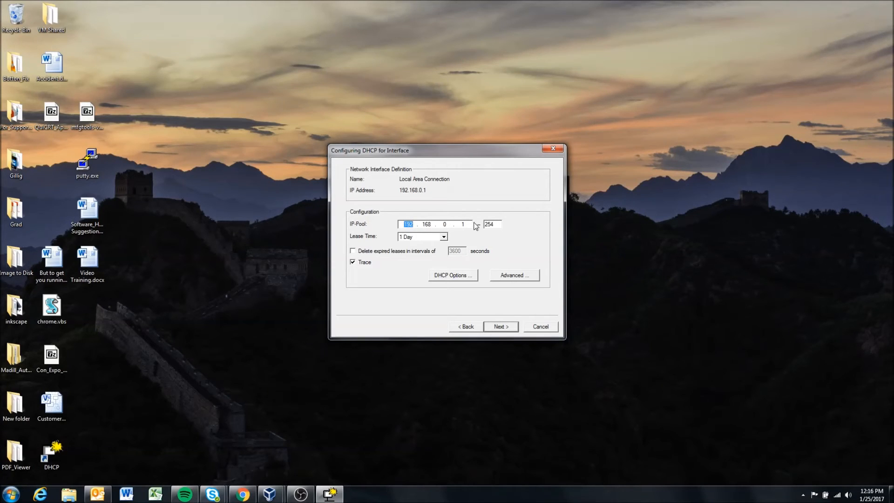
Step: Use the IP pool 192.168.0.1-254 for the interface and keep Trace enabled
click(496, 225)
drag(495, 224, 485, 224)
click(497, 223)
click(353, 262)
Step: Write the configuration to the dhcpsrv.ini file with overwriting of the existing file enabled
click(499, 327)
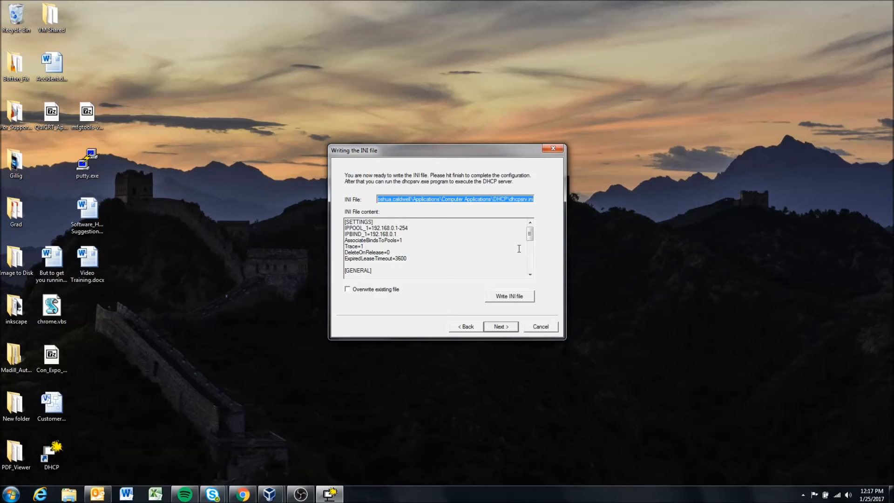
click(349, 290)
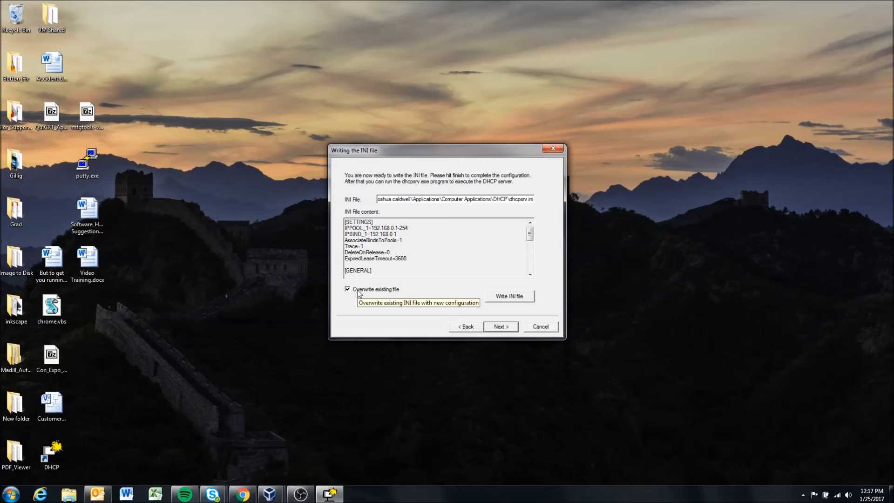
click(510, 298)
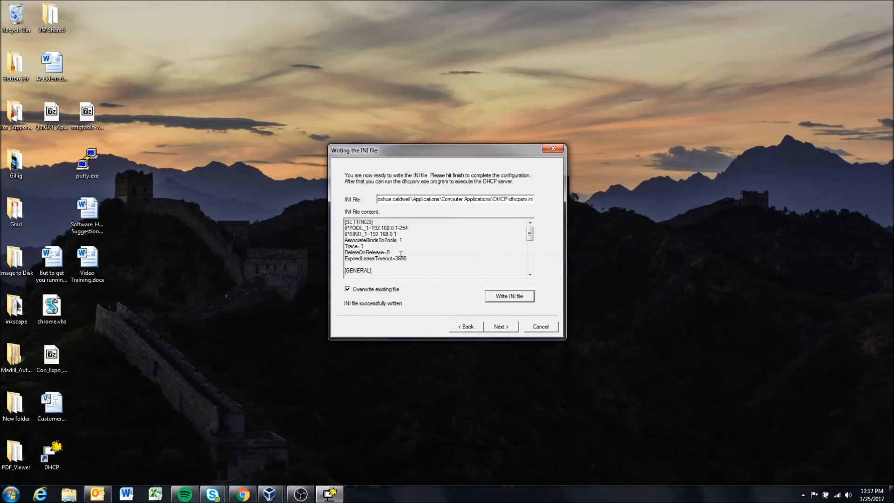
Step: Install the DHCP server as a Windows service and start the service
click(502, 328)
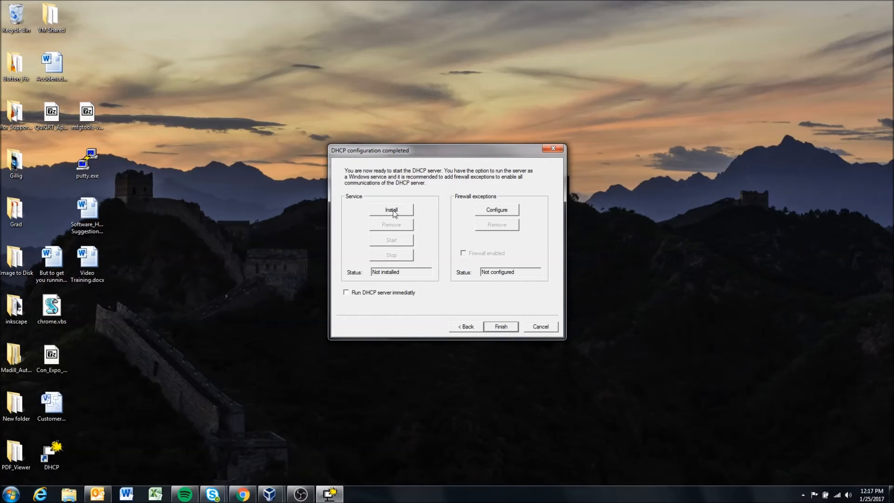
click(395, 212)
click(390, 241)
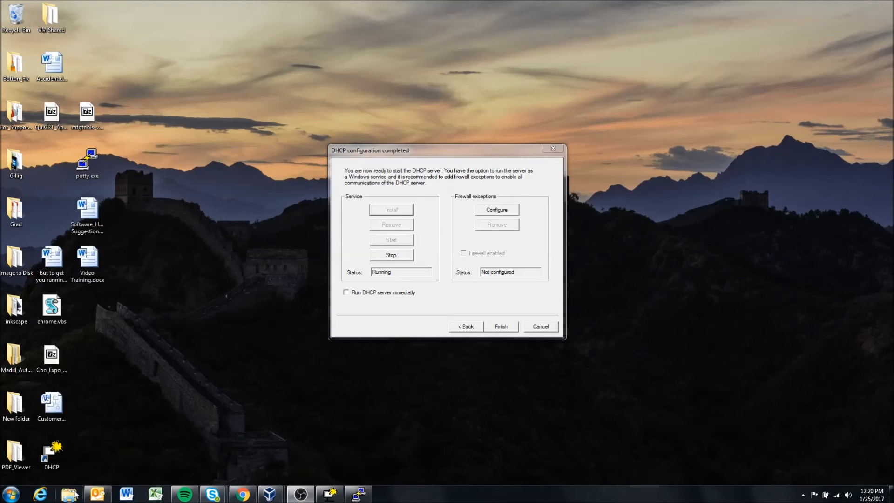
Step: Switch to Windows Explorer and open dhcptrc.txt from the DHCP folder under Computer Applications in the Apps library
click(76, 494)
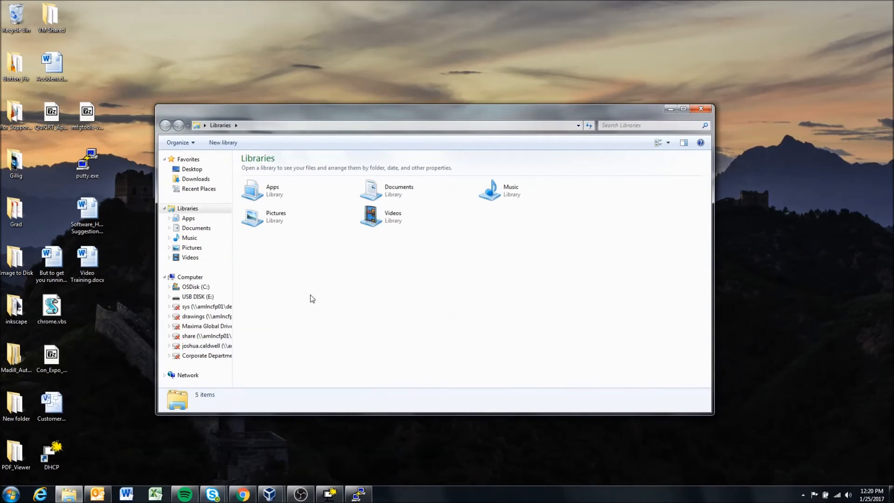
click(195, 219)
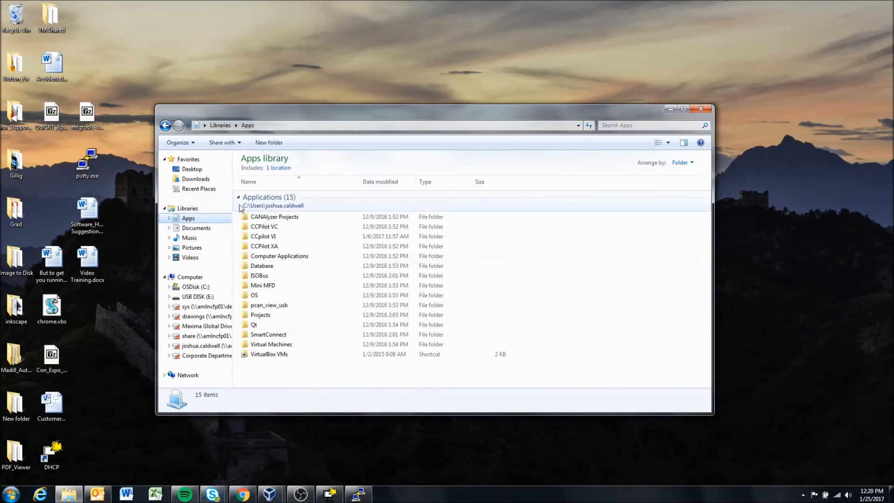
double_click(271, 256)
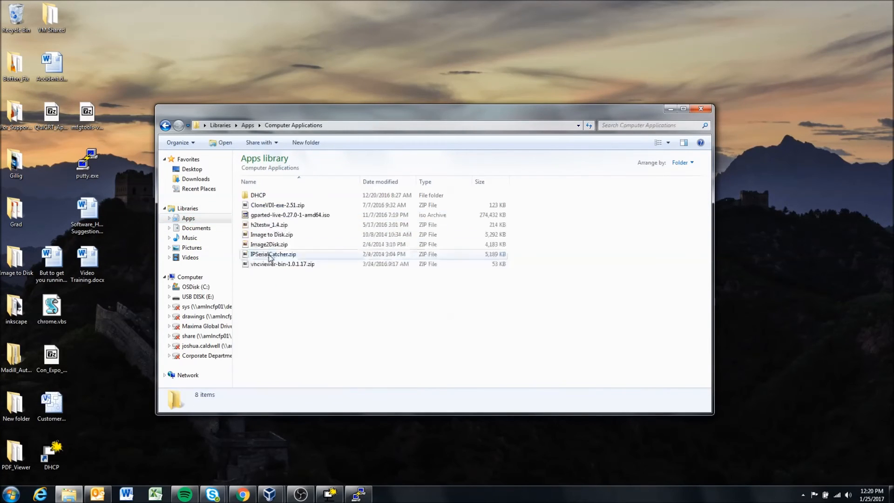
double_click(265, 195)
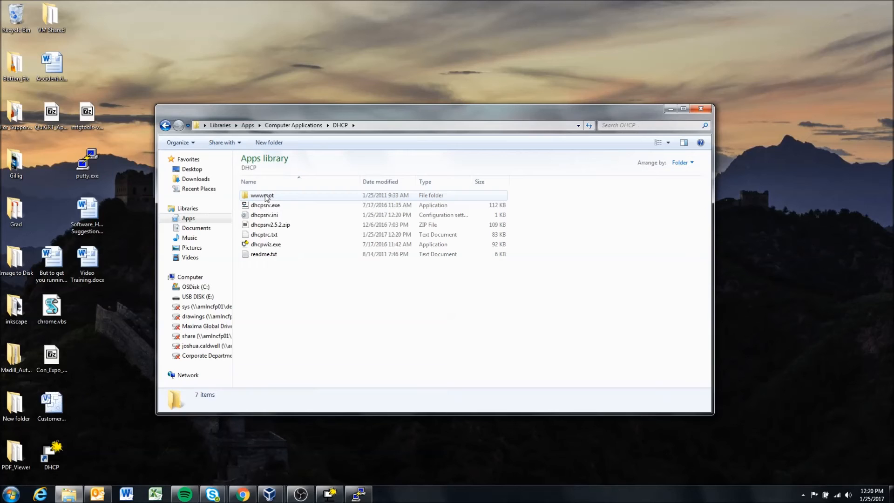
double_click(268, 235)
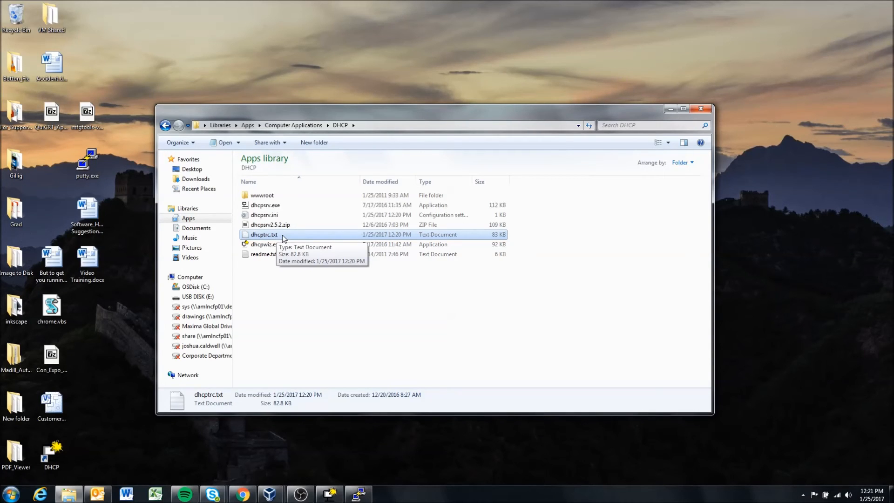
double_click(283, 235)
drag(345, 227, 392, 81)
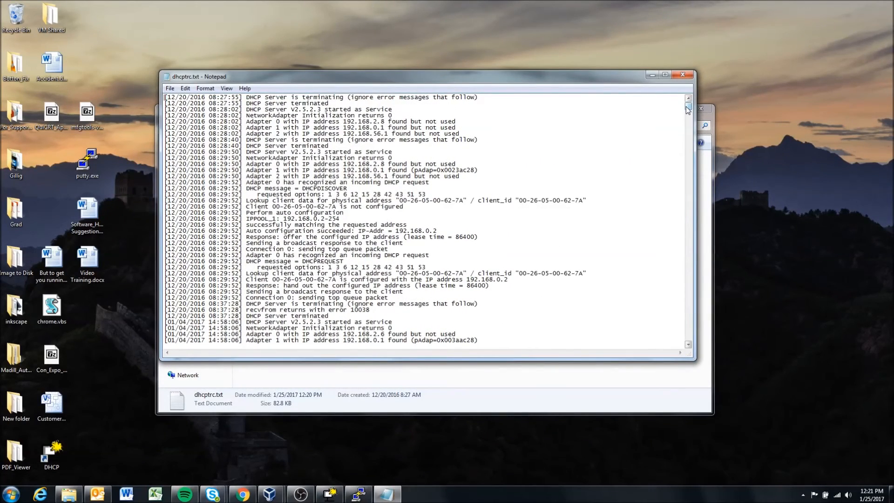
Step: Go to the end of the trace log and highlight the latest entry showing the client's configured IP address
drag(688, 110, 685, 340)
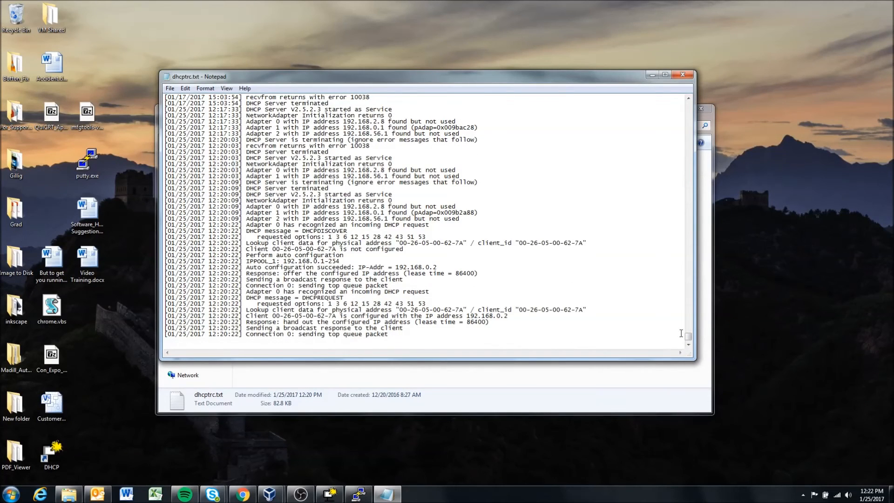
drag(168, 334, 228, 334)
click(246, 309)
drag(245, 309, 512, 316)
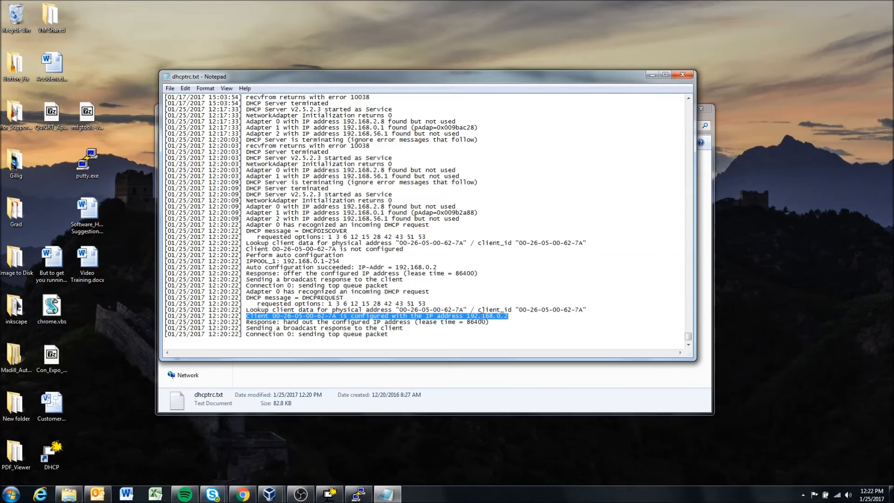
Step: Examine the client configuration entry by highlighting its assigned IP address and the client's physical address
click(479, 317)
drag(467, 317, 510, 317)
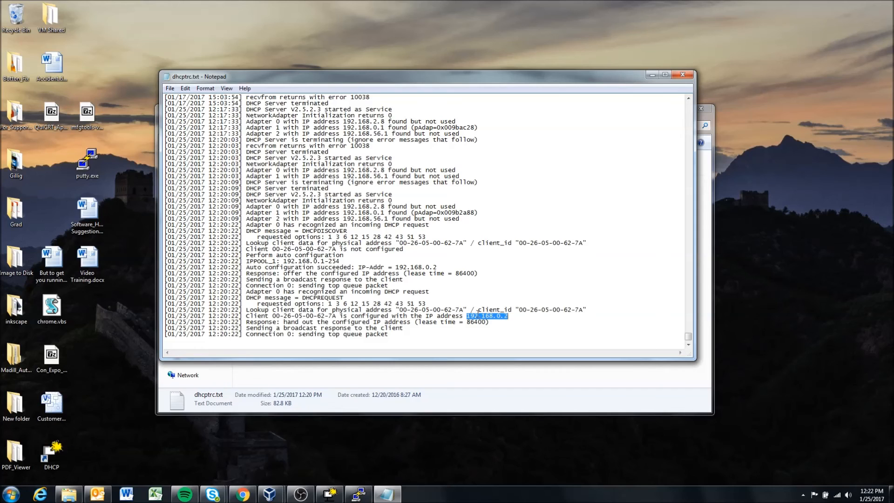
click(497, 315)
drag(467, 315, 508, 317)
click(506, 317)
click(489, 316)
drag(468, 316, 508, 316)
click(466, 316)
drag(273, 316, 326, 317)
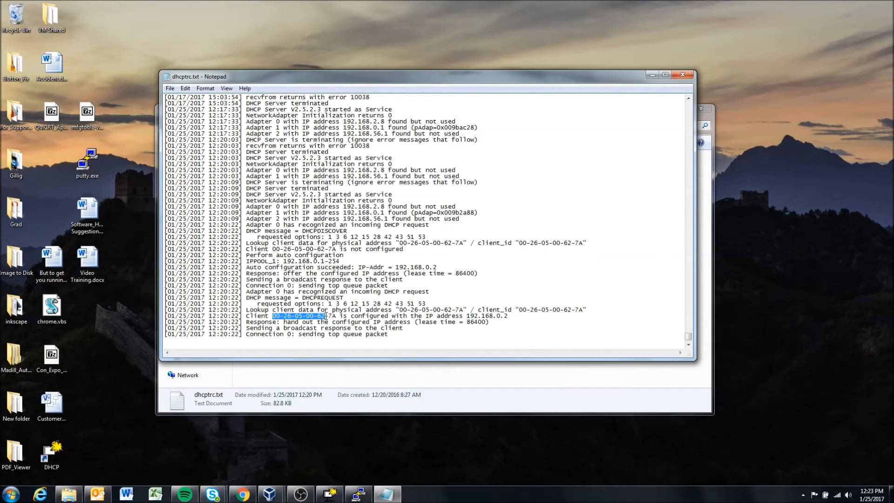
click(467, 316)
drag(466, 317, 527, 317)
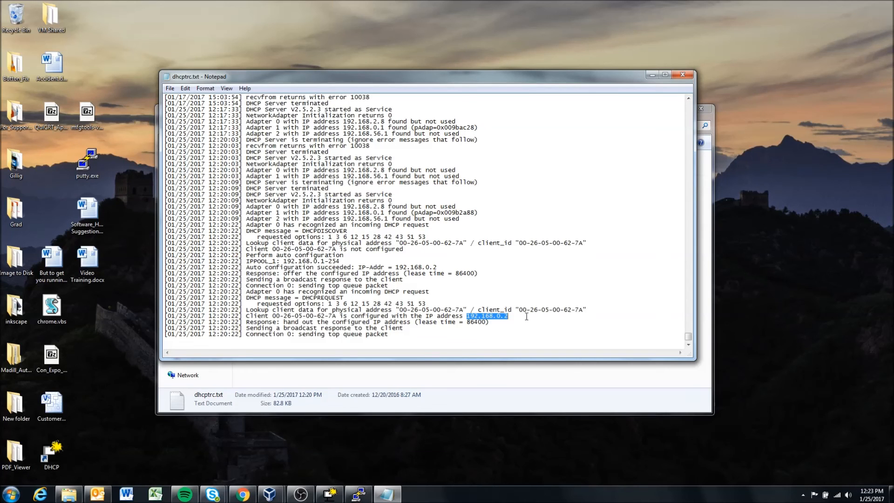
Step: Highlight the IP address in the trace log's client configuration entry to examine the address needed for connecting
click(466, 316)
drag(466, 316, 501, 316)
click(499, 316)
drag(467, 316, 523, 316)
click(512, 316)
drag(467, 315, 486, 316)
click(517, 316)
Step: Close the trace log and the DHCP folder window, and launch PuTTY from the desktop
click(685, 73)
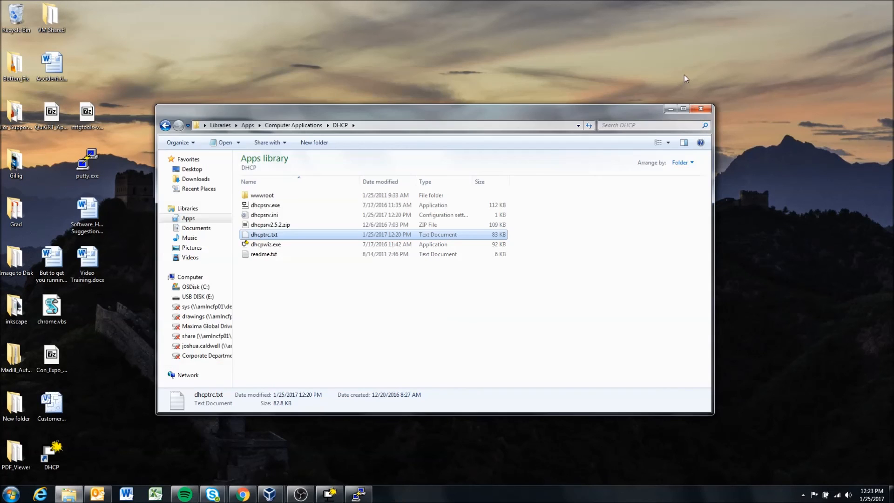
click(700, 110)
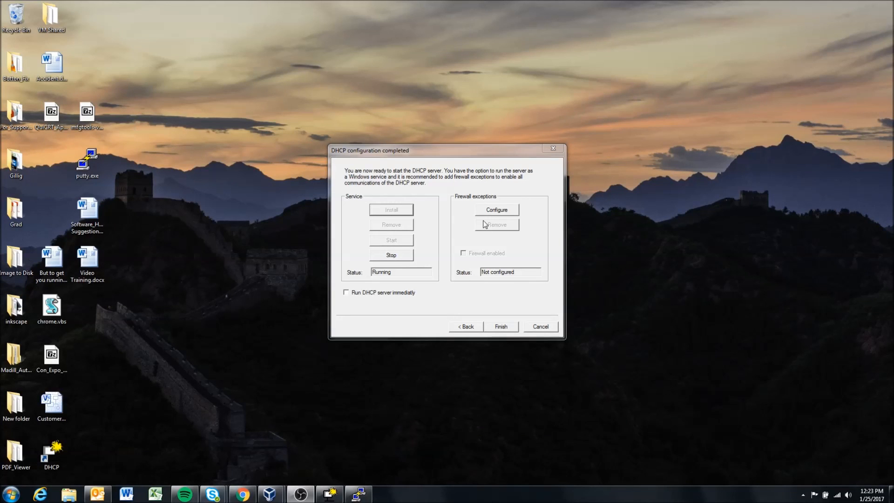
double_click(87, 163)
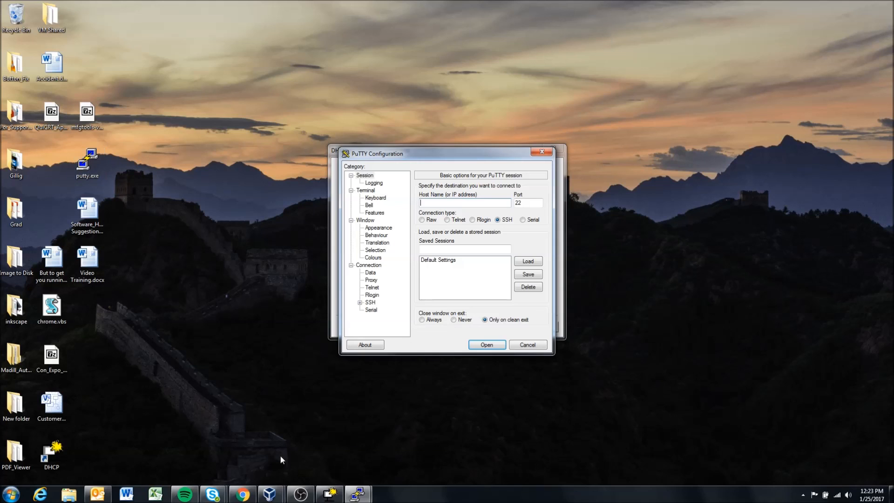
Step: Switch to the LinX virtual machine in VirtualBox, bring up a Konsole terminal, dismiss the capture notices and minimize the machine's window
mouse_move(270, 494)
click(326, 443)
click(40, 468)
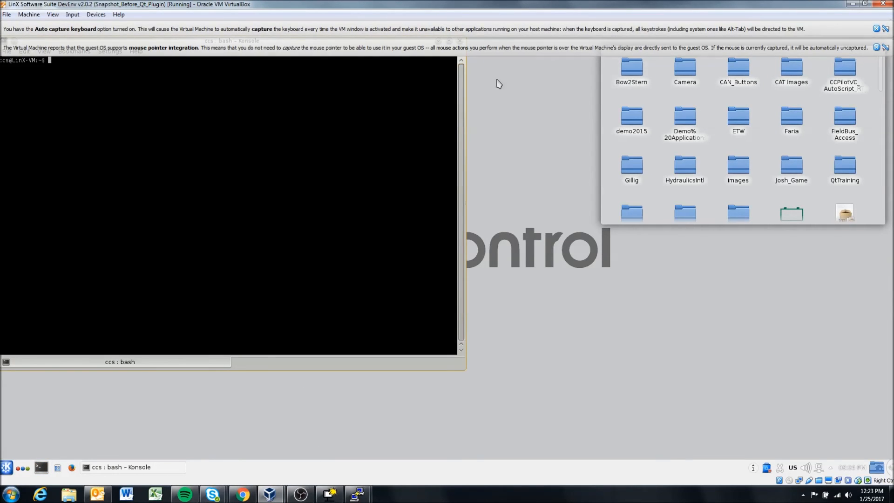
click(876, 48)
click(877, 28)
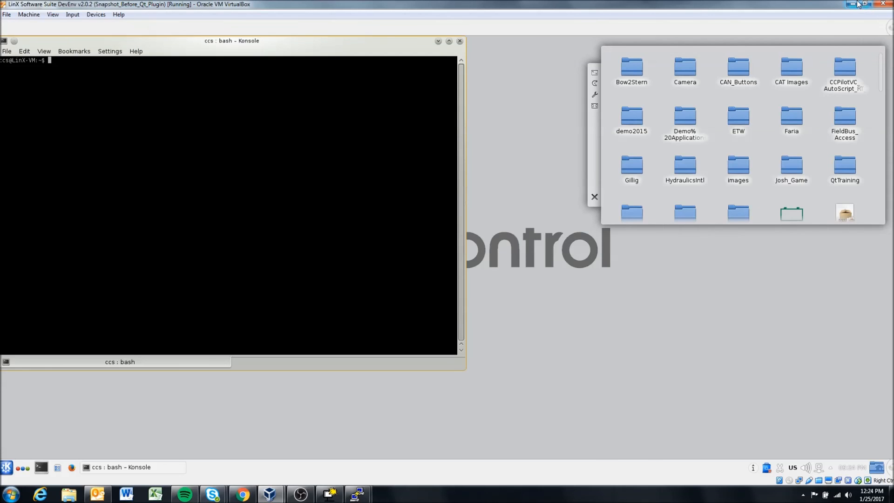
click(853, 3)
Step: Open an SSH connection to host 192.168.0.2 on port 22 in PuTTY
text(192.168.0)
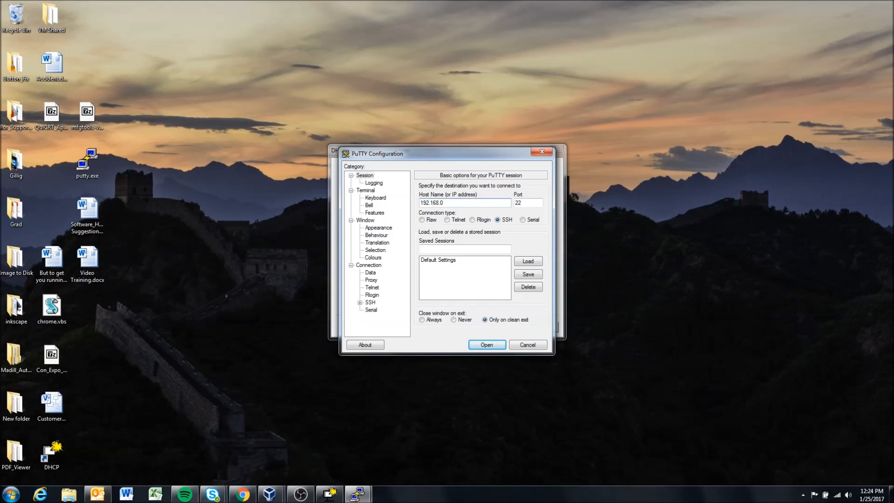
text(.2)
key(Return)
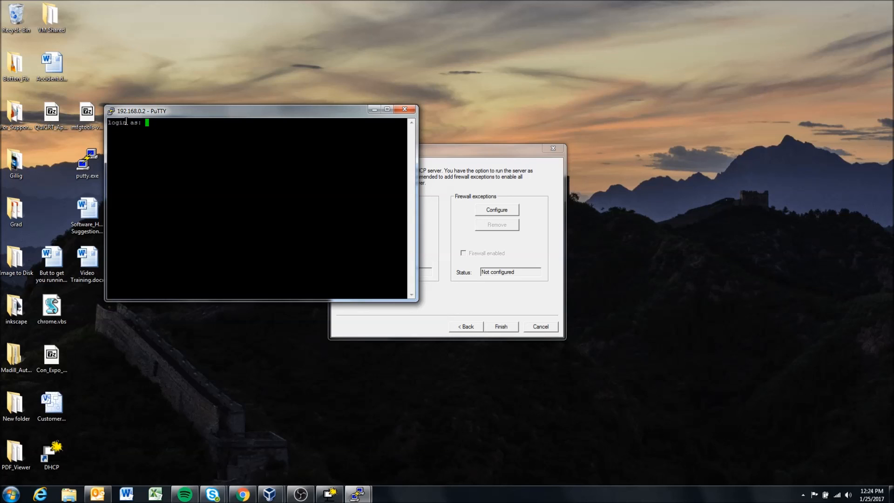
Step: Log in to the display as root, submitting the account password
text(root)
key(Return)
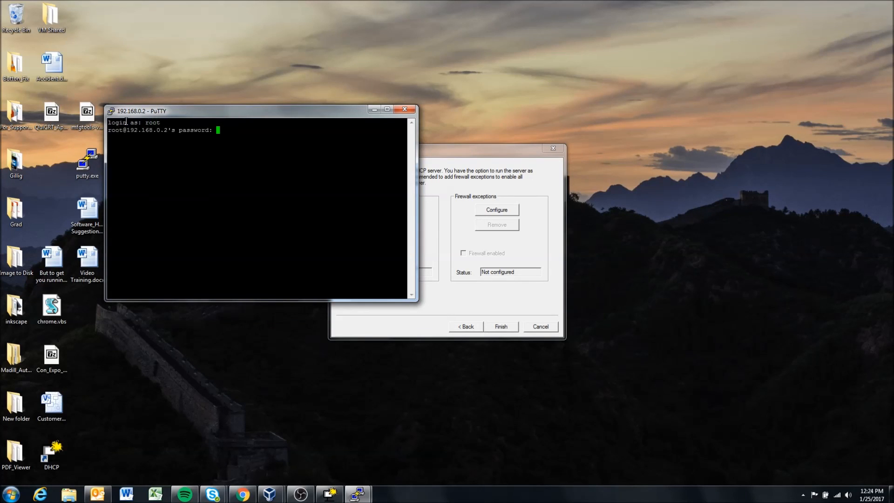
key(Return)
Step: Change to the /opt directory on the display and list its contents with ls
text(cd .)
key(BackSpace)
text(/opt)
key(Return)
text(ls)
key(Return)
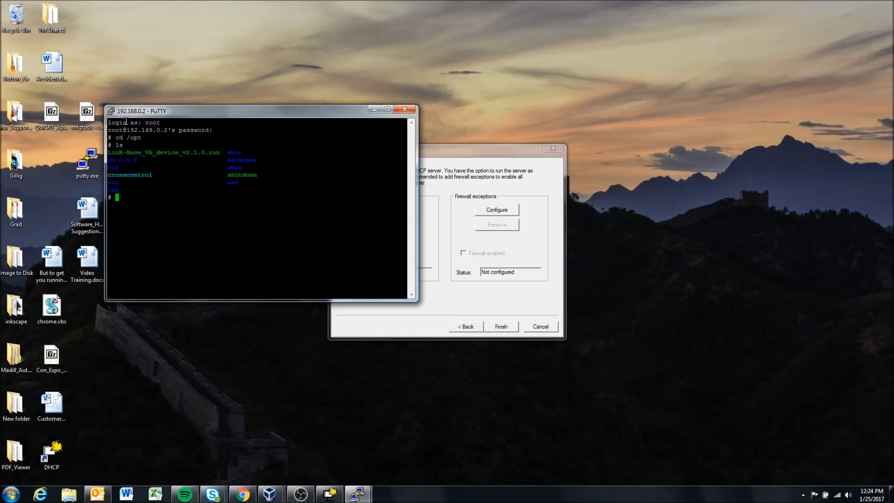